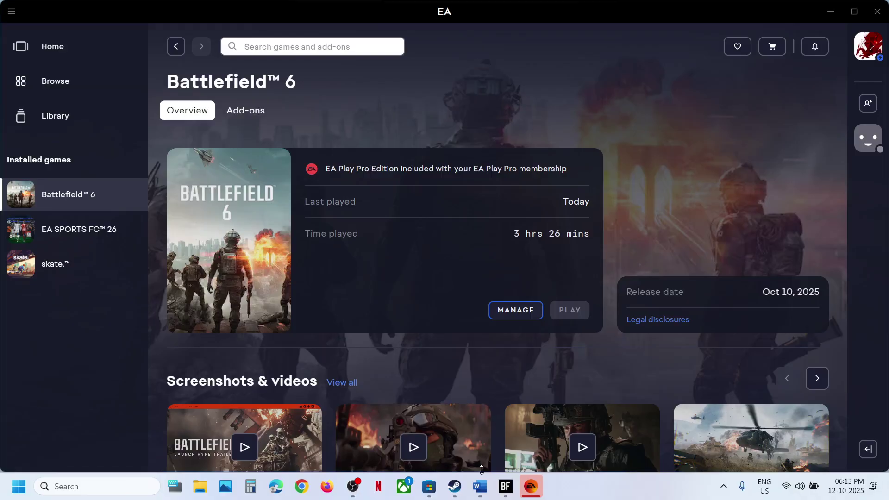
Step: Read Step 1's Windows + G tip in the guide and return to the Battlefield 6 EA page
click(481, 488)
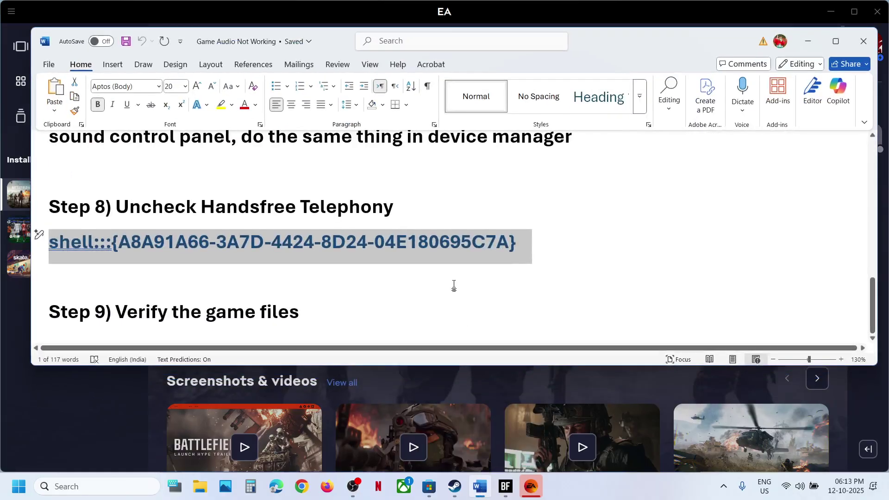
scroll(453, 286, up, 15)
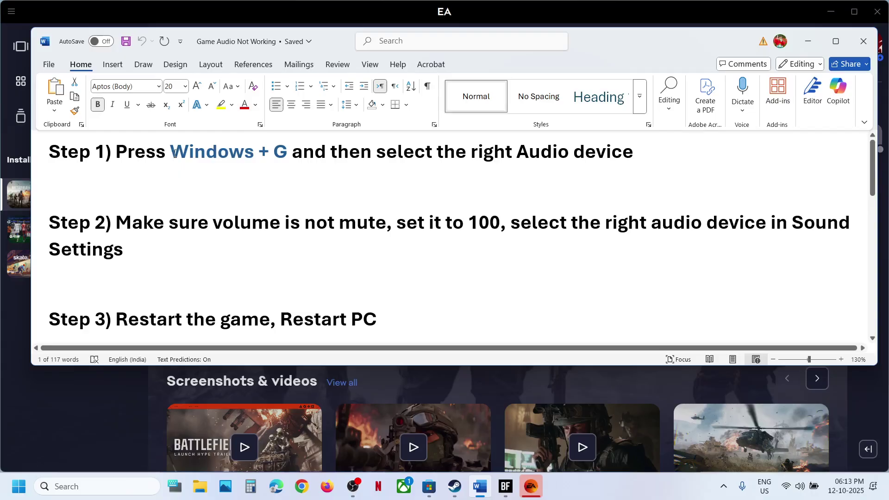
drag(219, 159, 287, 158)
click(68, 410)
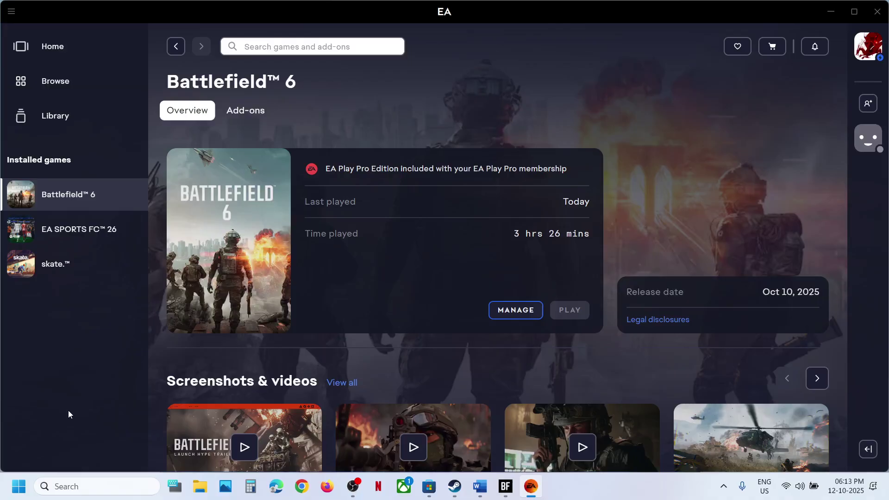
Step: In Game Bar's audio Mix, keep Speakers (Realtek(R) Audio) and unmute Battlefield 6 at 100
key(super+g)
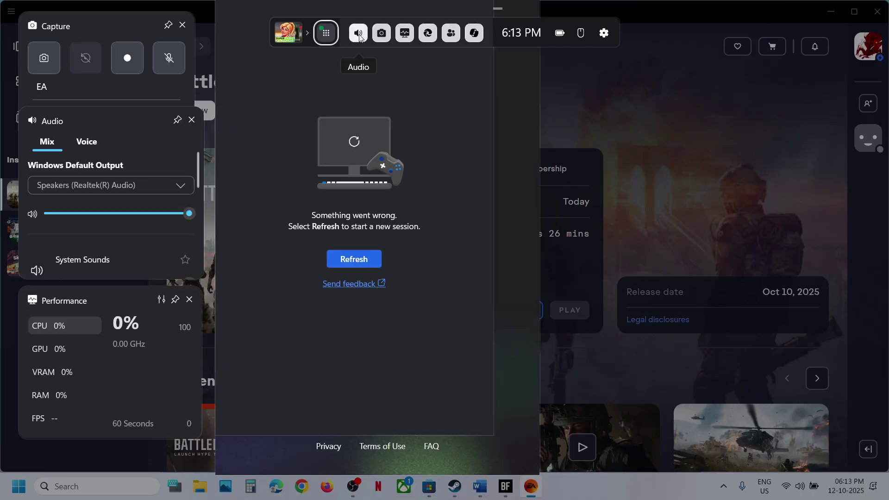
click(360, 35)
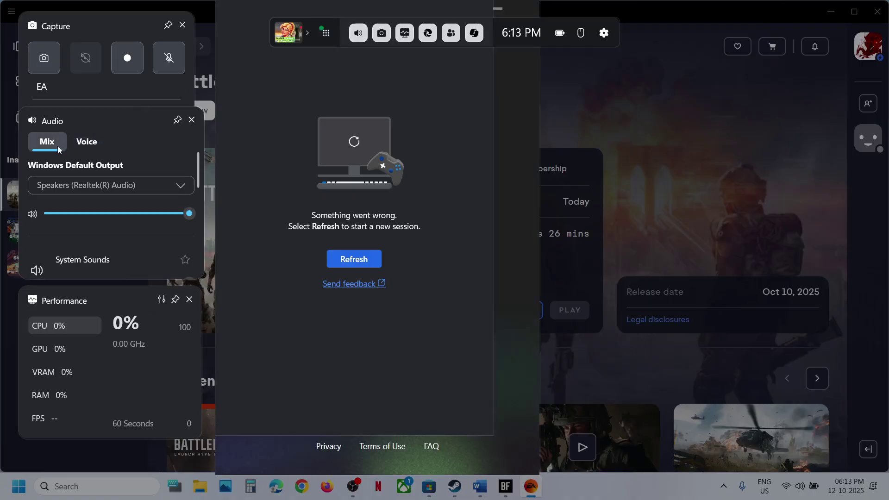
click(102, 184)
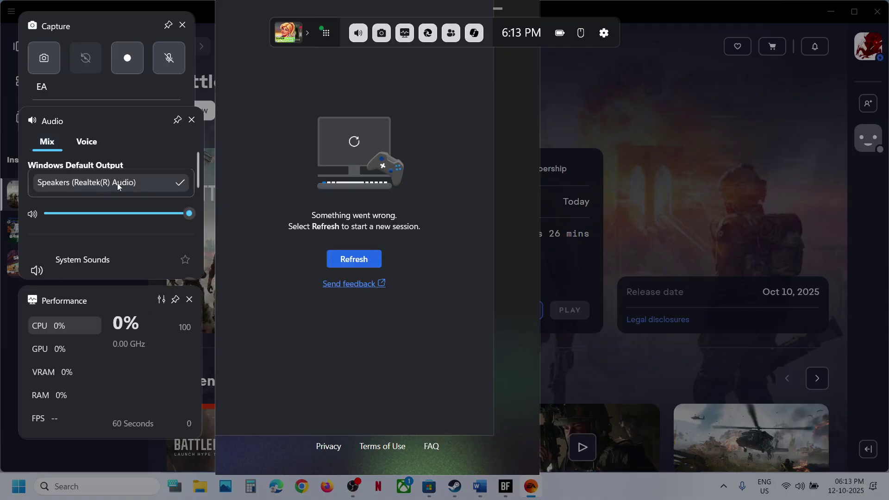
click(182, 187)
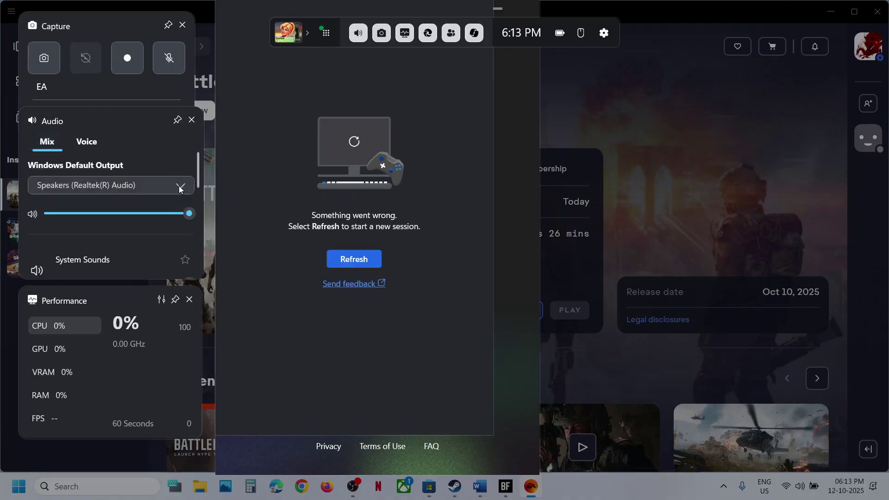
scroll(143, 207, down, 5)
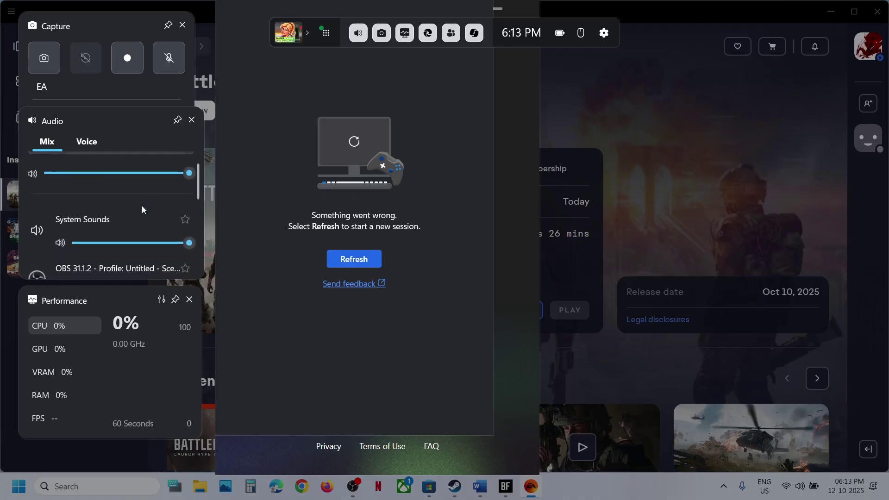
scroll(142, 205, down, 5)
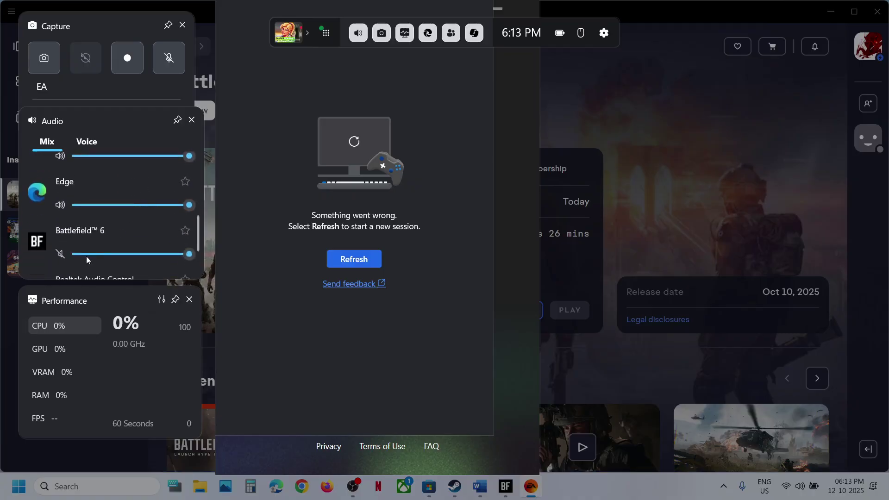
scroll(86, 256, down, 3)
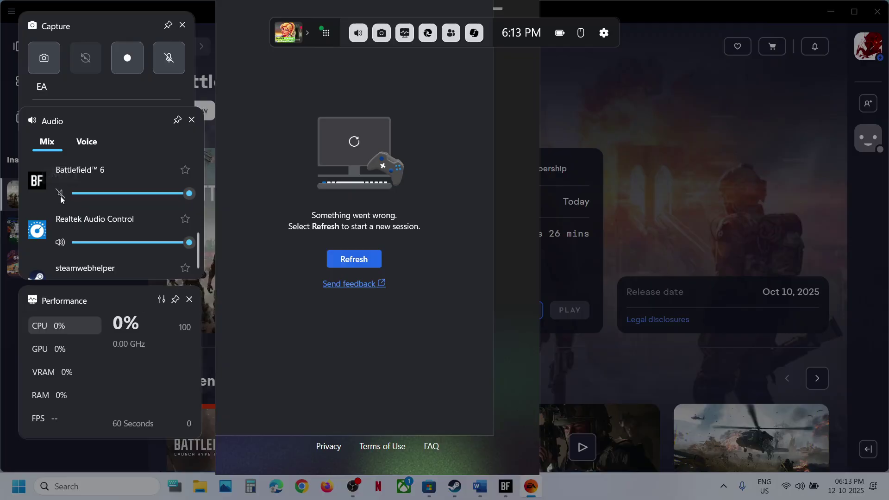
click(189, 194)
Step: Close Game Bar and open the per-app volume mixer from Quick Settings
key(super+g)
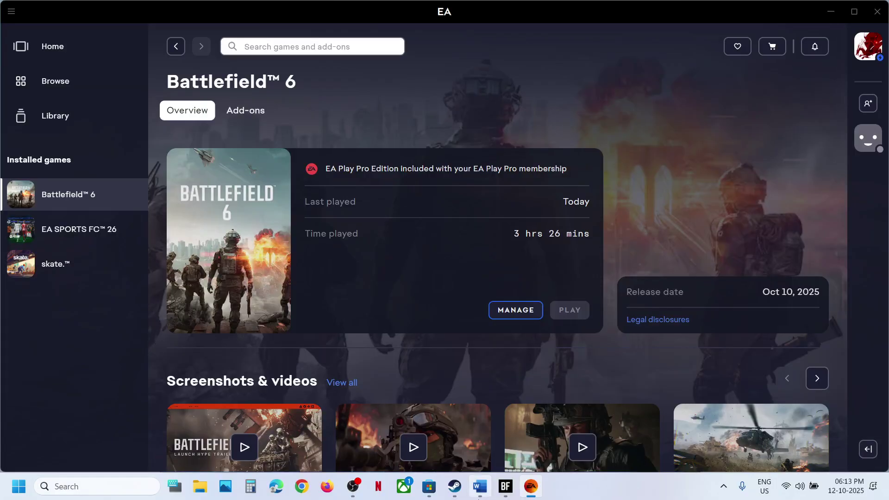
click(481, 487)
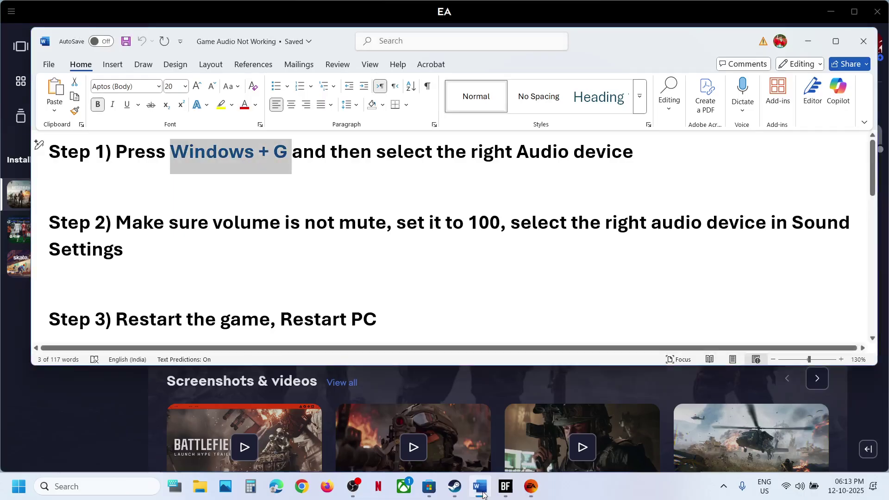
click(801, 493)
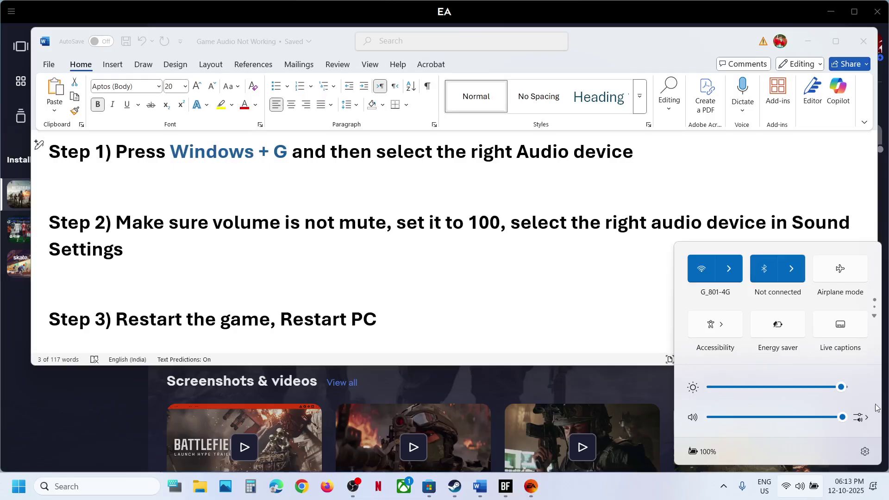
click(862, 417)
click(866, 415)
scroll(734, 384, down, 3)
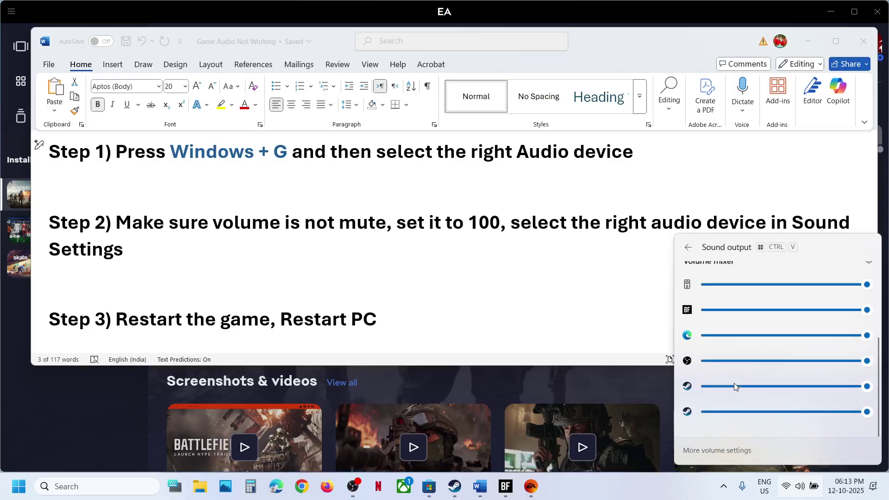
scroll(735, 384, up, 1)
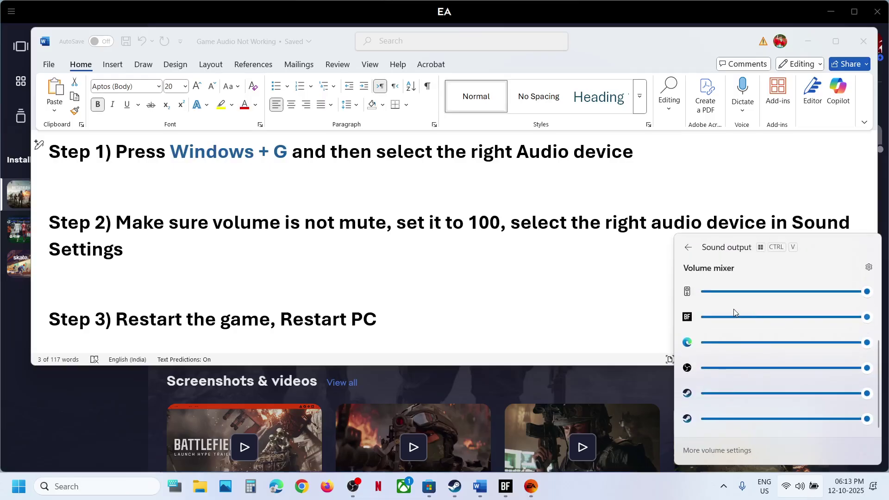
Step: Confirm Battlefield 6 is unmuted at volume 100, then bring up the tray sound options menu
click(688, 319)
drag(867, 316, 887, 316)
click(611, 298)
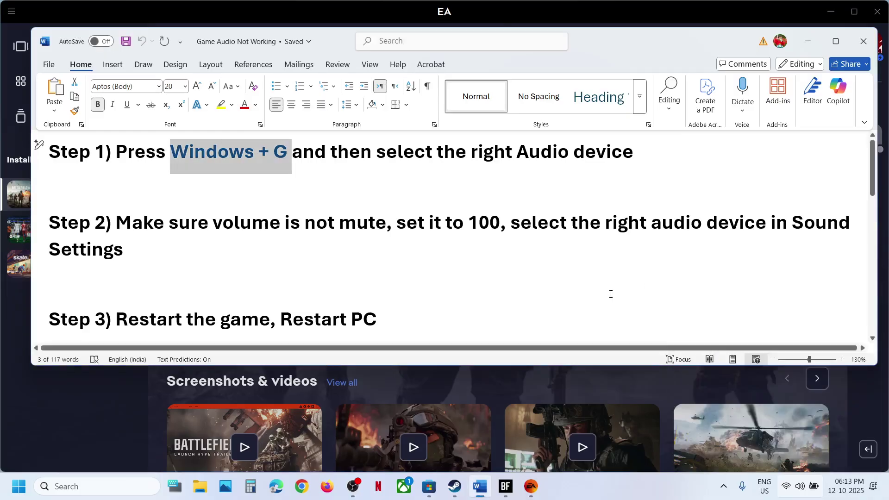
right_click(801, 486)
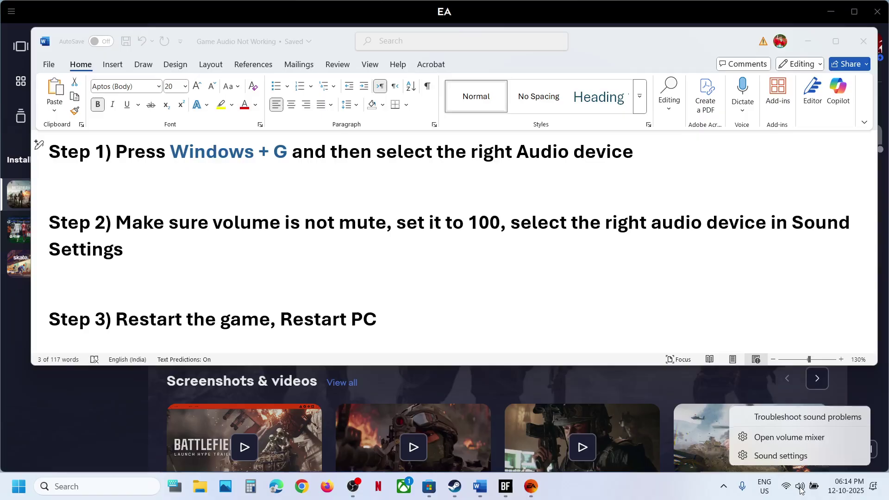
click(793, 459)
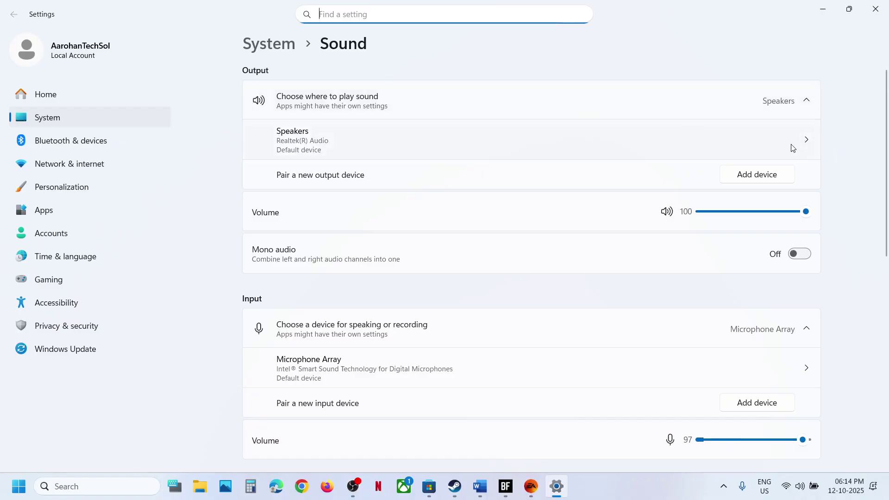
click(875, 8)
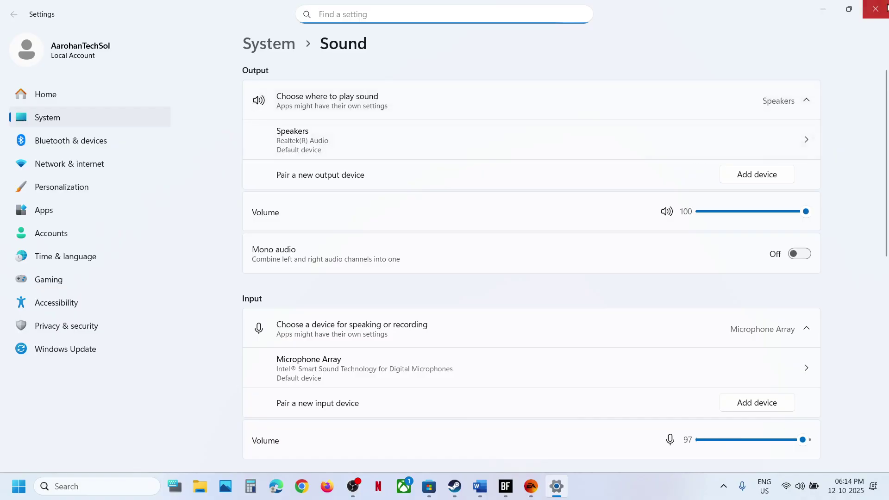
scroll(468, 224, down, 1)
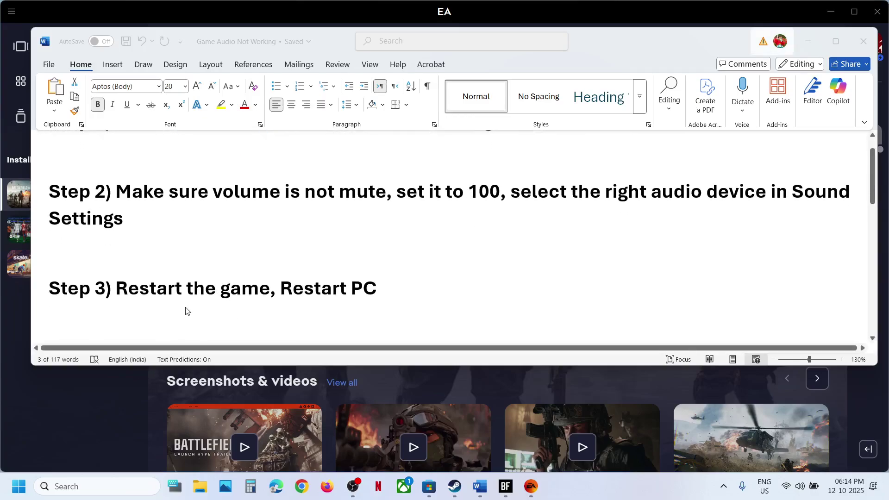
Step: Check Step 3's 'Restart PC' and view the Start power options without restarting
click(418, 292)
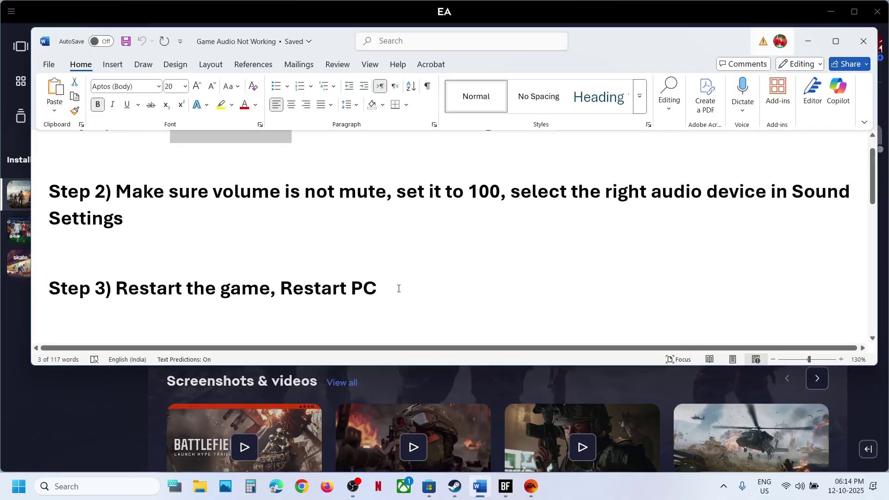
drag(399, 288, 281, 289)
key(super)
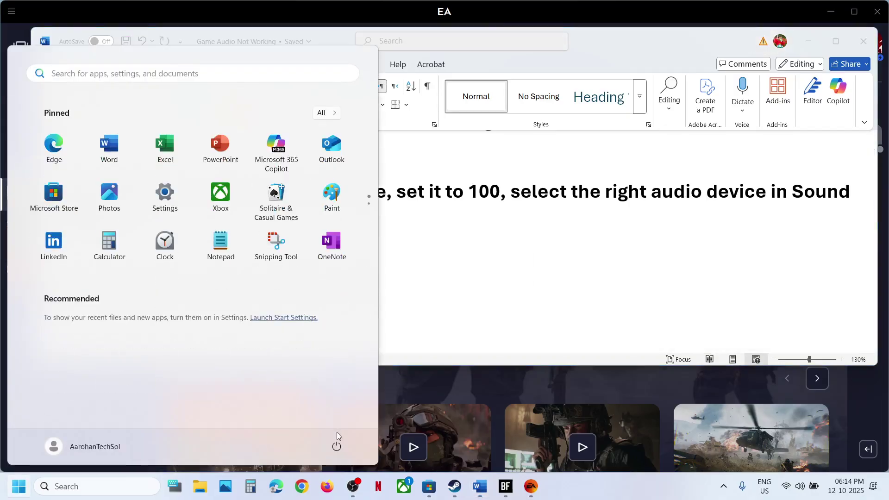
click(337, 446)
click(493, 261)
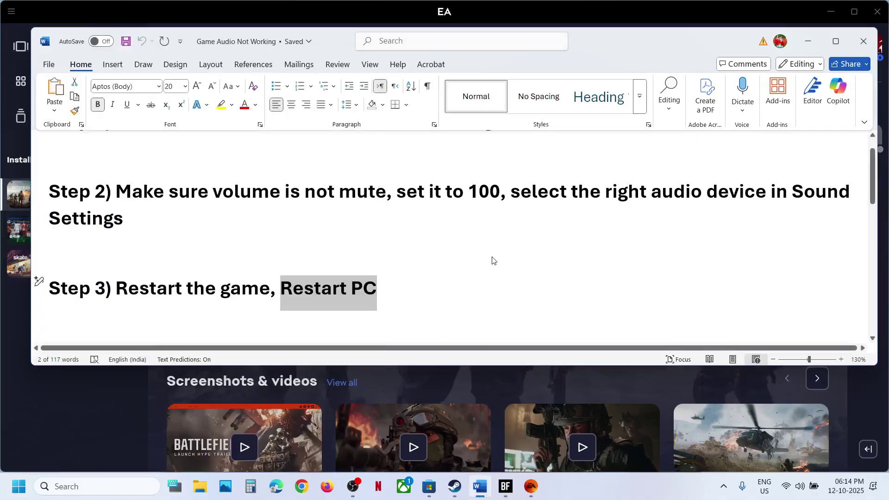
Step: Scroll the guide to Step 4's 48/44k Hz sample rate instruction and read it
scroll(432, 274, down, 3)
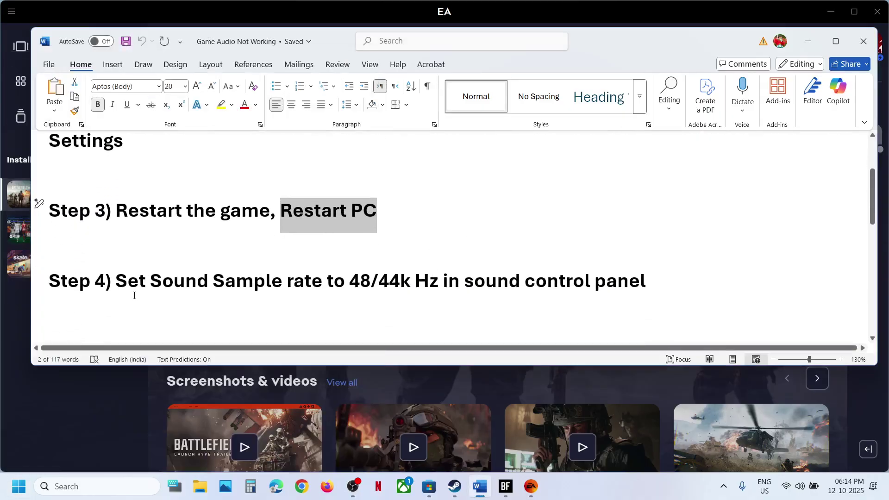
drag(132, 292, 503, 284)
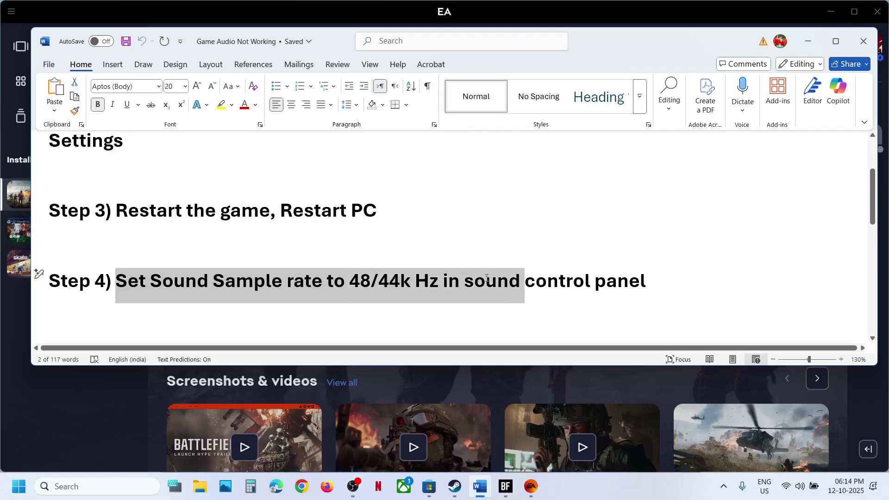
click(463, 244)
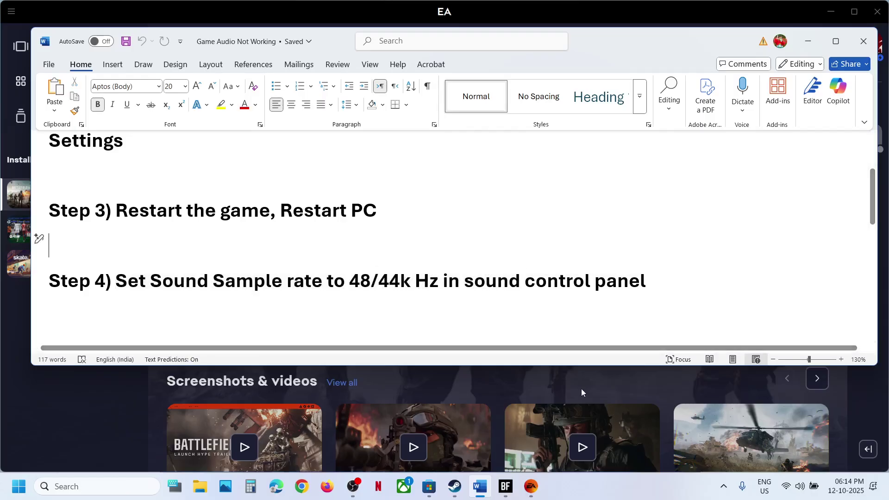
click(507, 485)
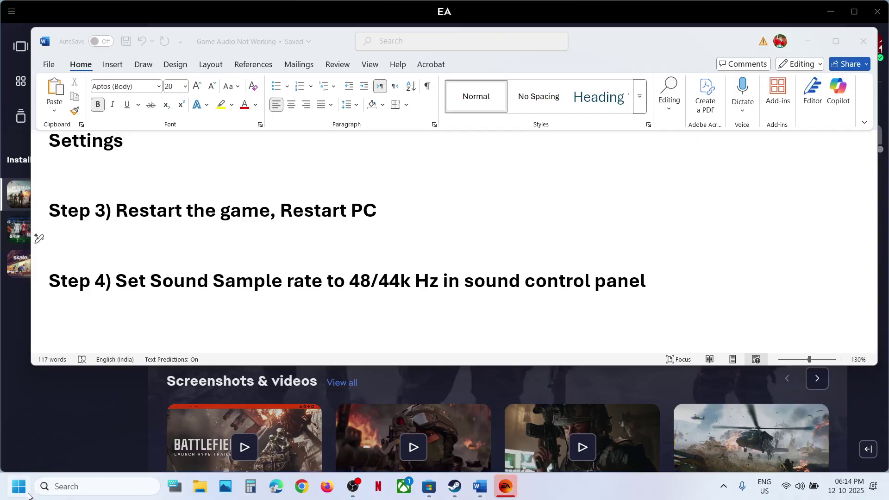
Step: Search 'cont' to launch Control Panel, then go to Hardware and Sound > Sound
click(83, 485)
text(control)
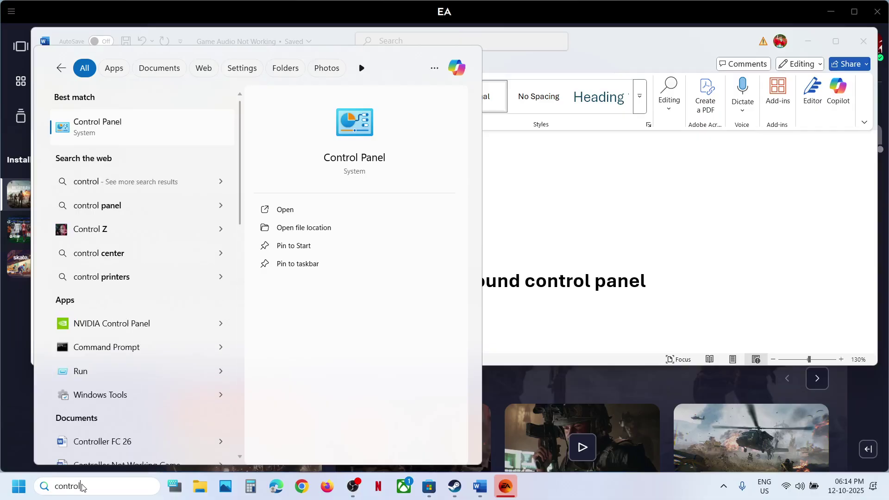
key(Return)
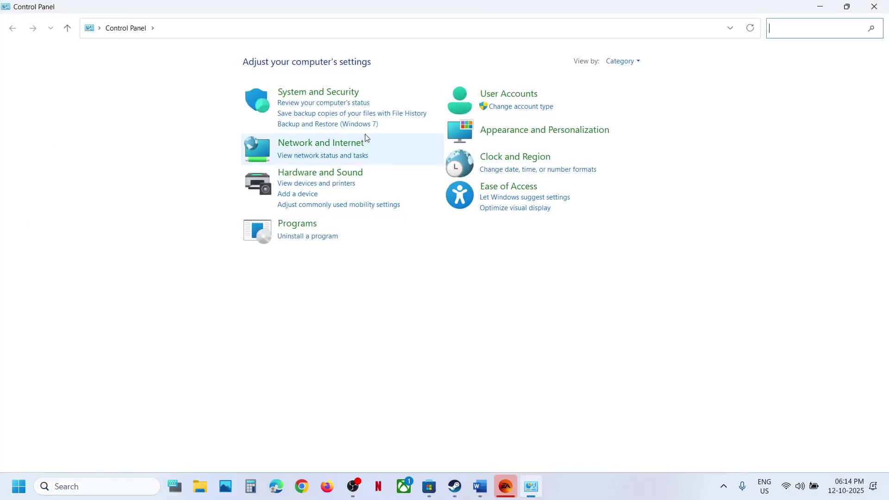
click(341, 172)
click(171, 133)
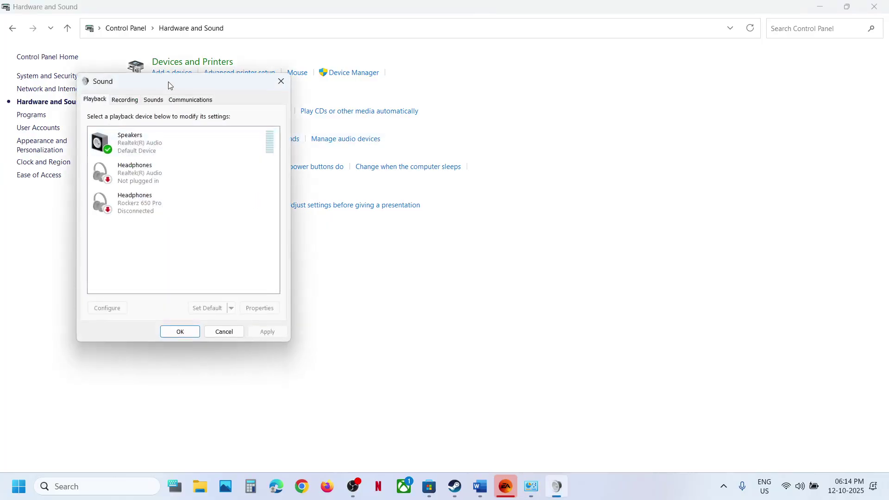
Step: Set the Speakers' default format to 16 bit, 48000 Hz and apply it
drag(171, 85, 430, 134)
click(410, 200)
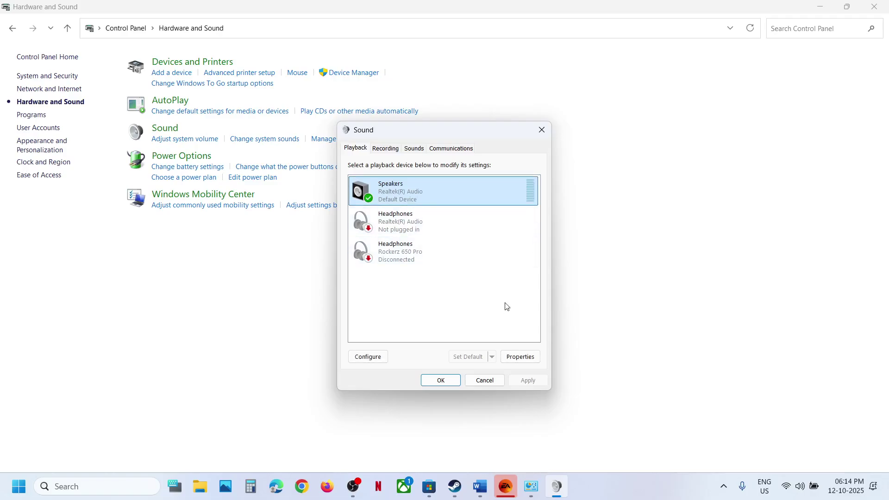
click(528, 358)
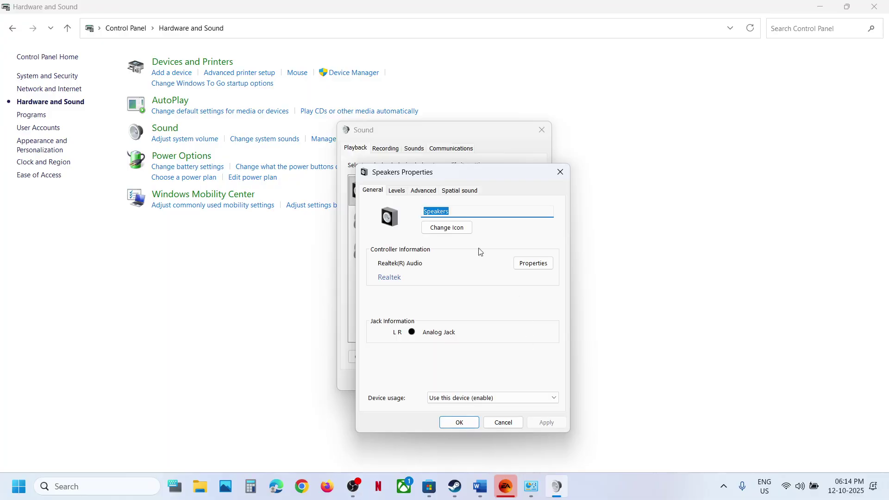
click(429, 191)
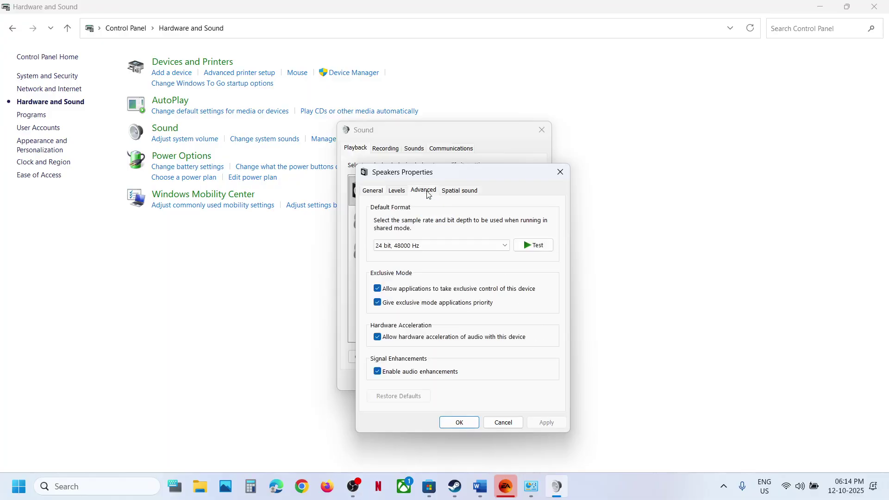
click(414, 246)
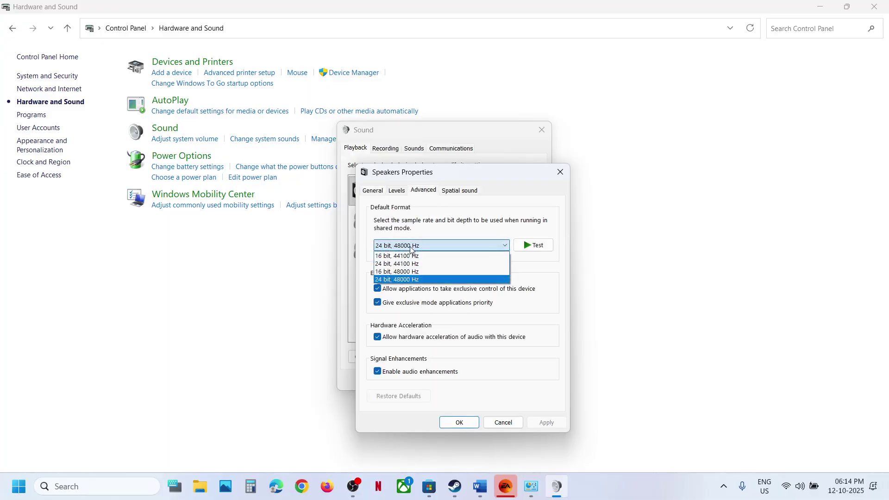
click(394, 272)
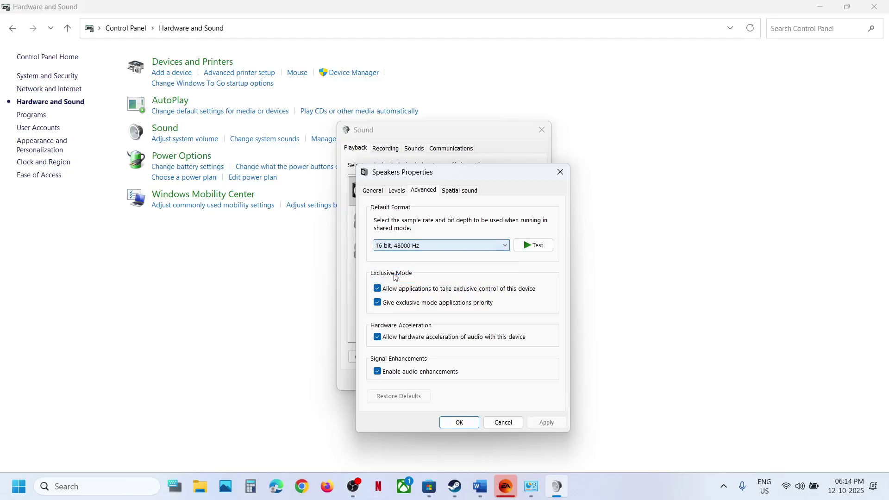
click(546, 423)
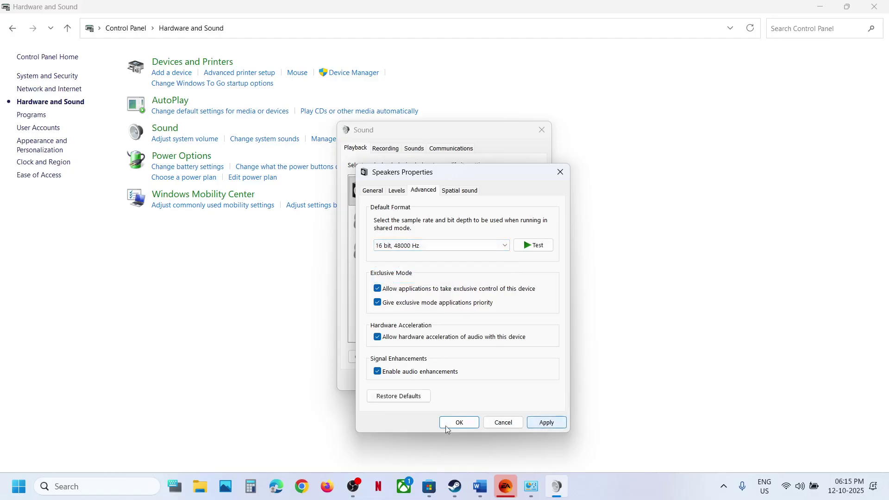
Step: Recheck the 16 bit, 48000 Hz format and close the Speakers properties and Sound dialogs
click(478, 250)
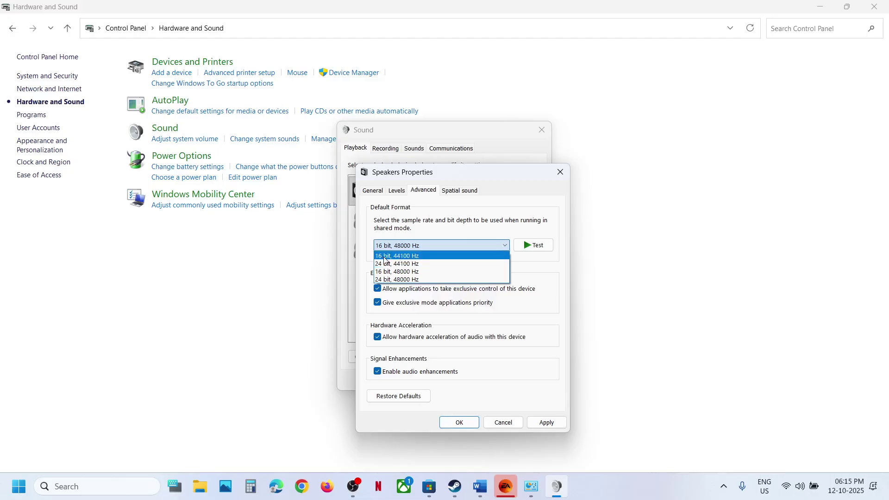
click(439, 227)
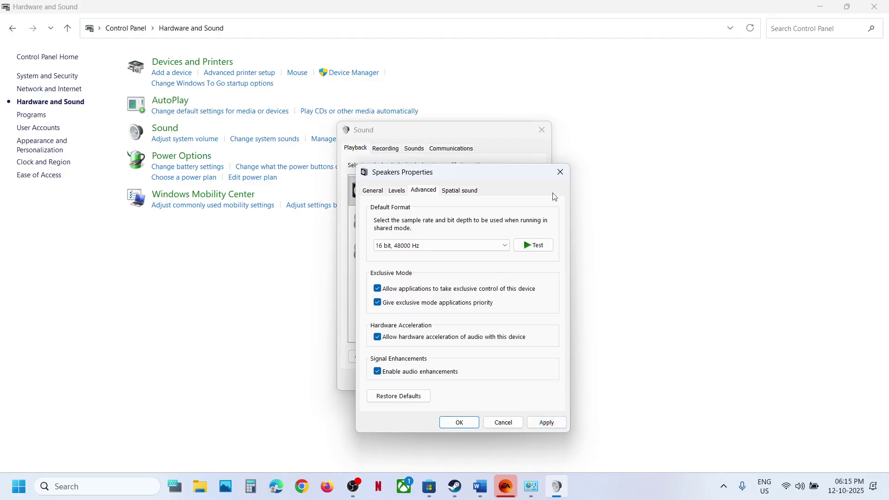
click(561, 174)
click(541, 130)
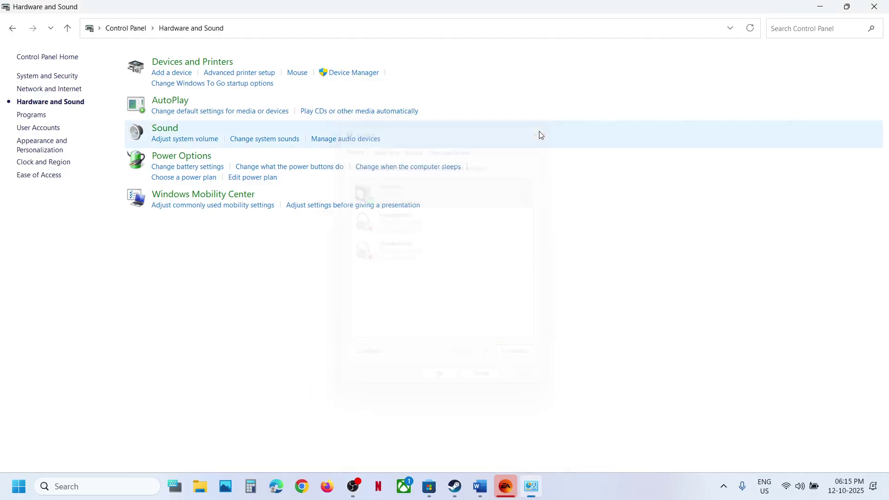
click(480, 487)
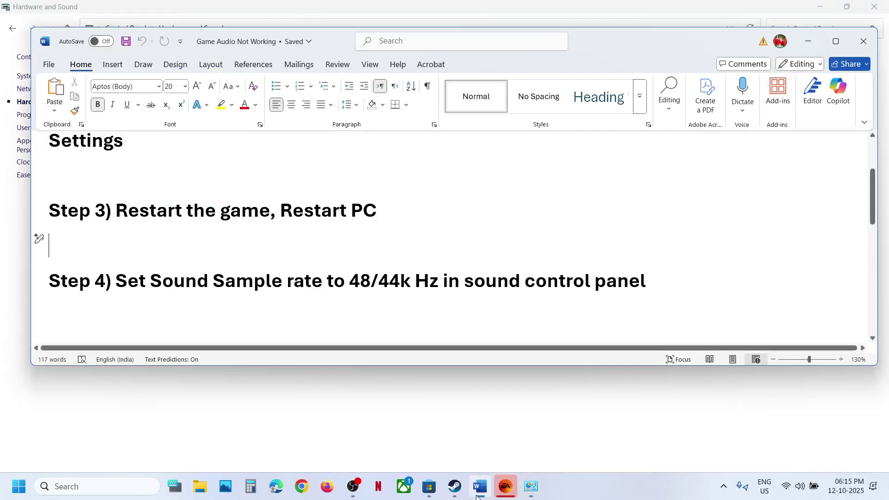
scroll(348, 216, down, 3)
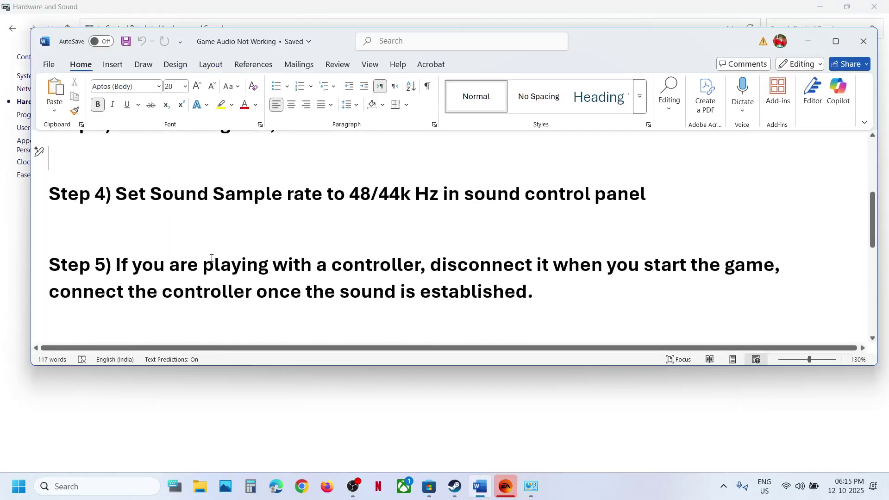
drag(164, 268, 389, 272)
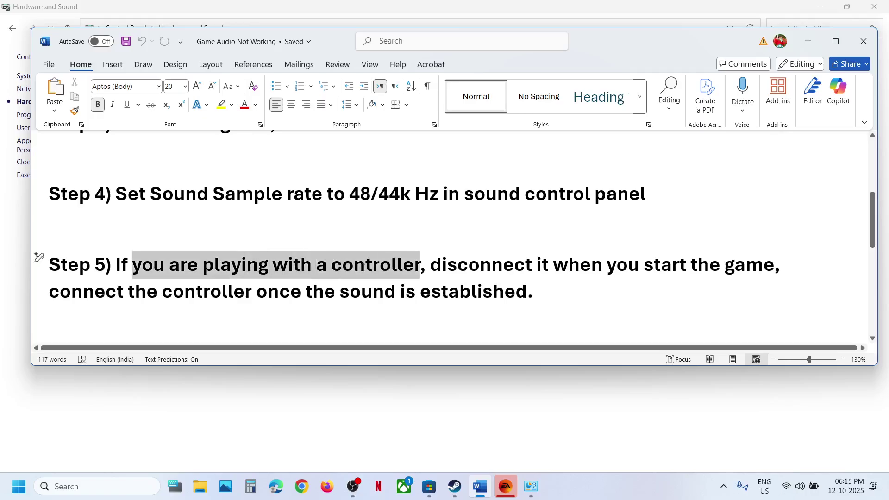
click(431, 281)
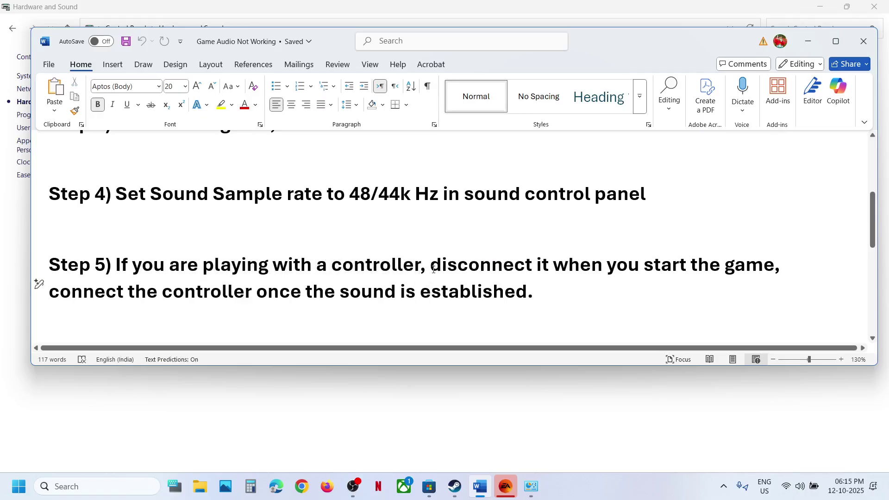
drag(434, 270, 534, 263)
drag(607, 266, 778, 266)
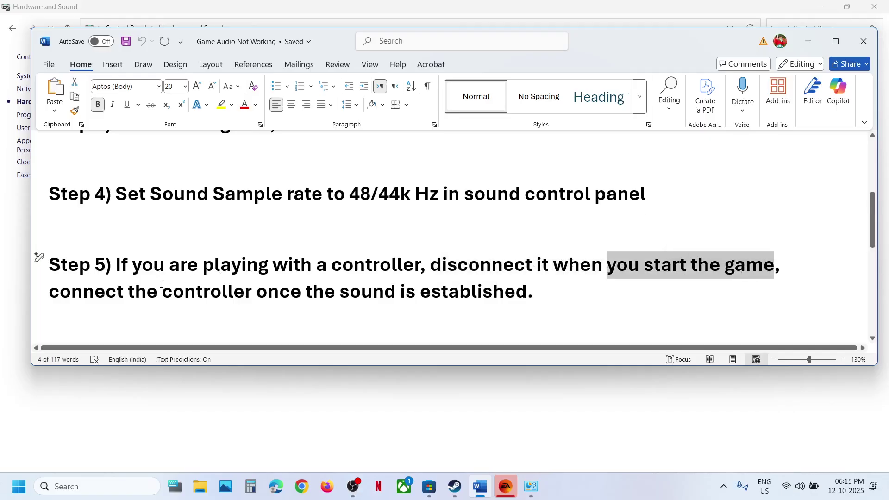
drag(397, 266, 485, 282)
drag(162, 292, 528, 291)
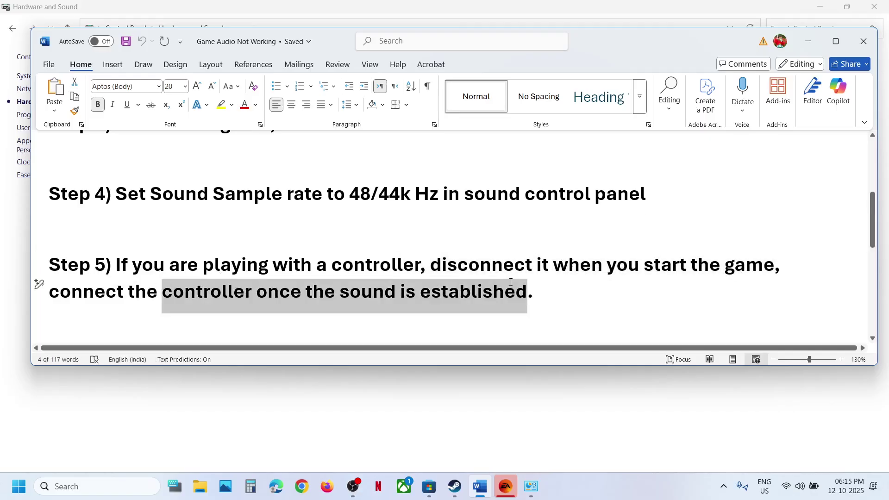
click(403, 275)
scroll(403, 275, down, 3)
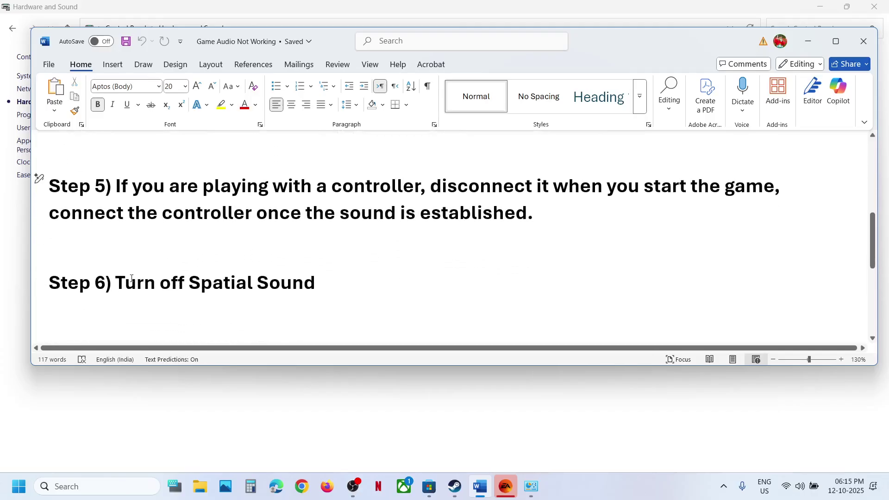
drag(132, 279, 393, 290)
click(531, 487)
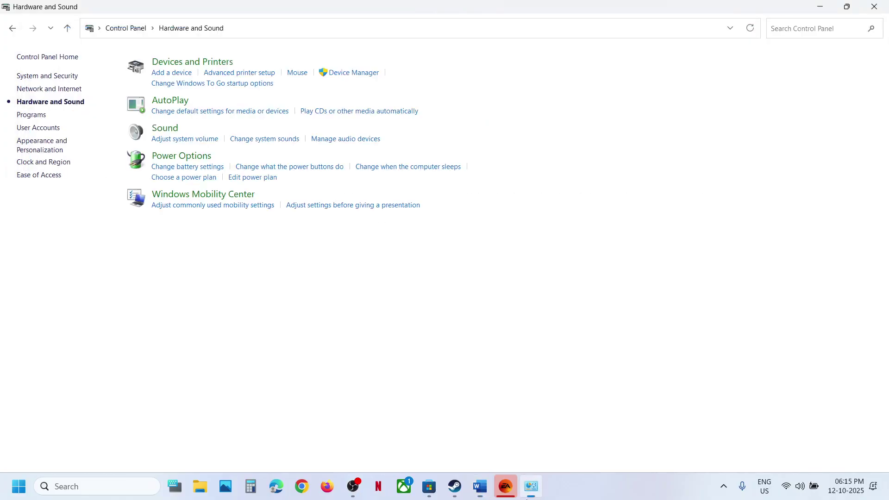
Step: Set the Speakers' spatial sound format to Off
click(169, 135)
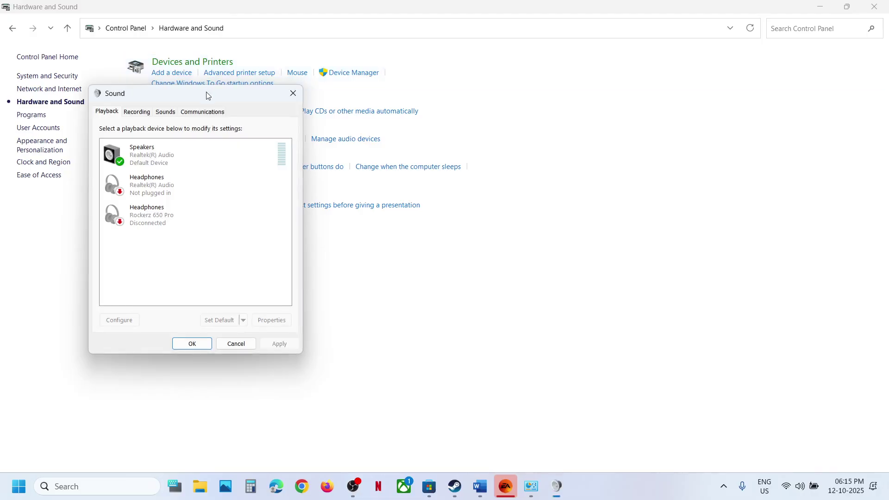
click(337, 178)
right_click(338, 177)
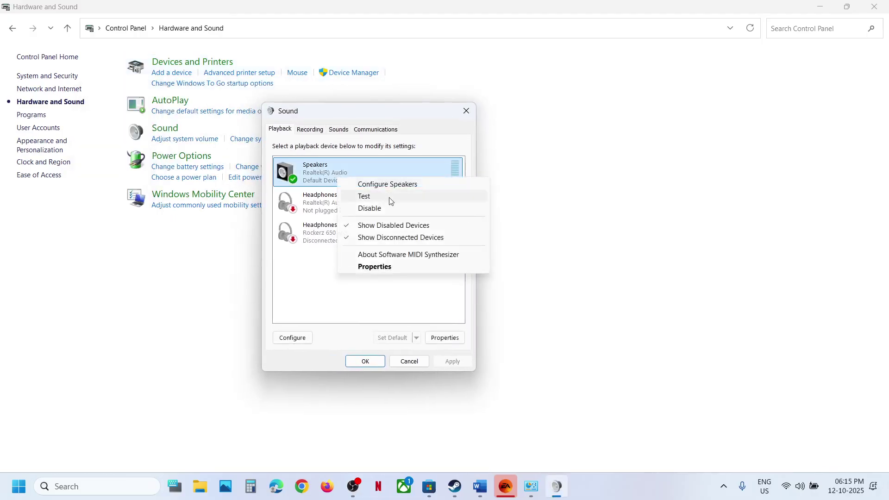
click(380, 267)
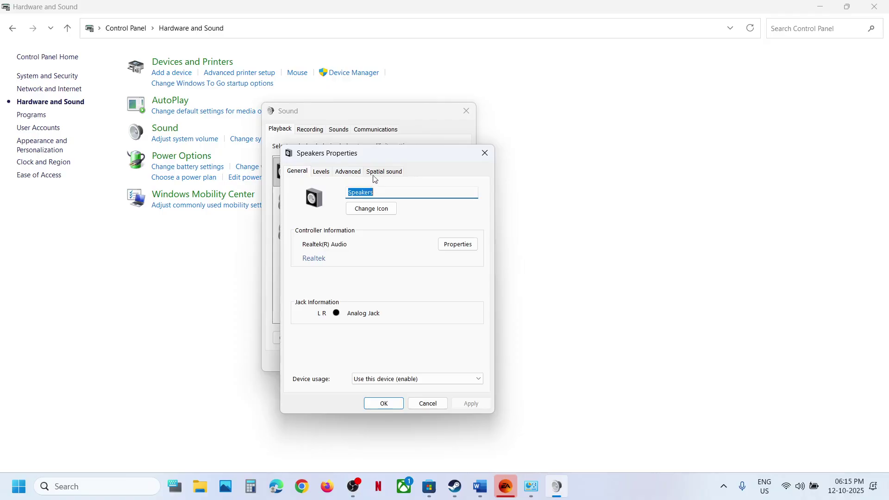
click(375, 172)
click(330, 230)
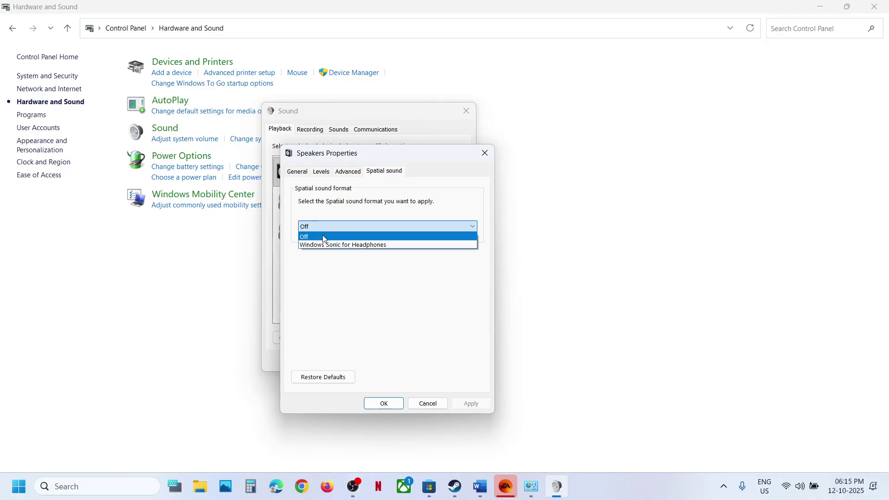
click(324, 237)
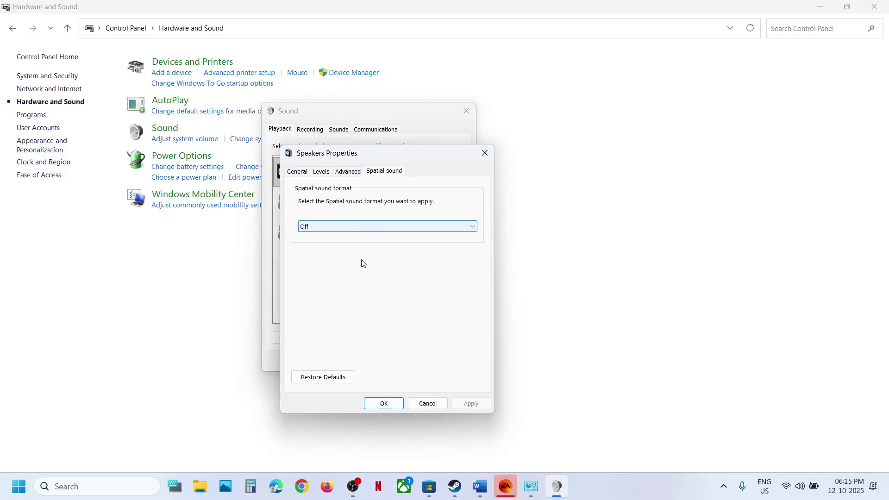
Step: Close both sound windows and read Step 7, Disable Oculus, in the guide
click(485, 153)
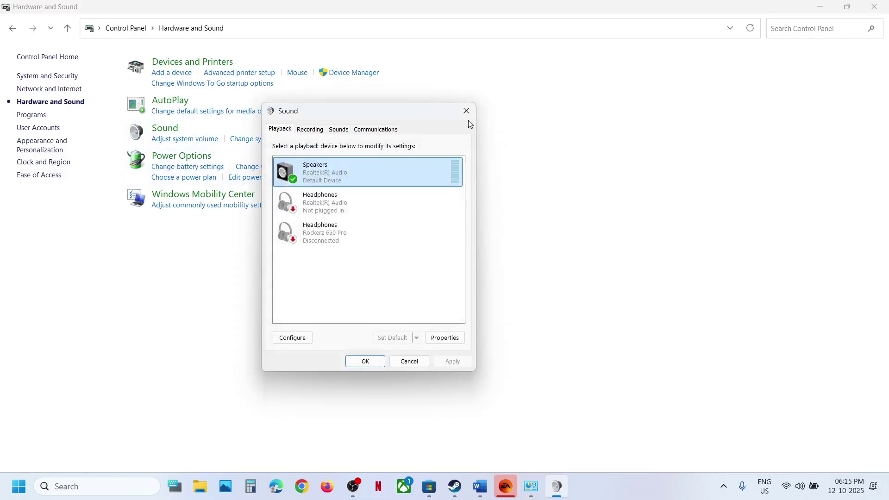
click(467, 111)
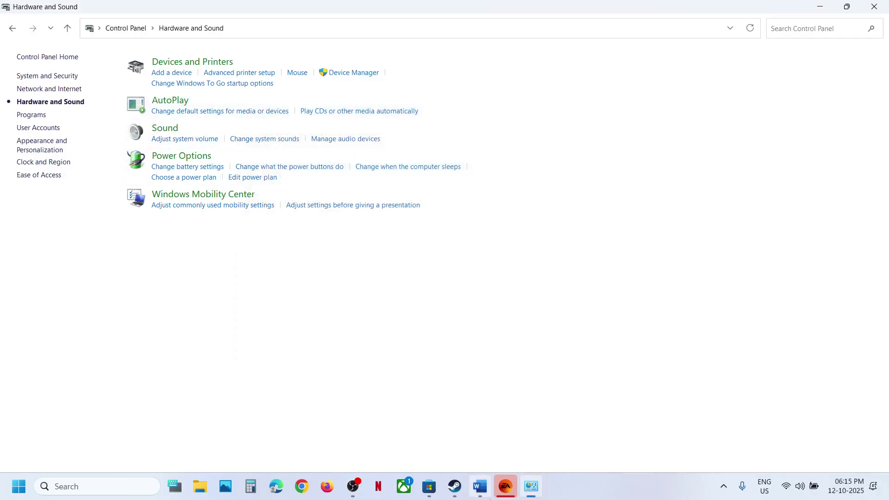
click(490, 498)
scroll(337, 305, down, 3)
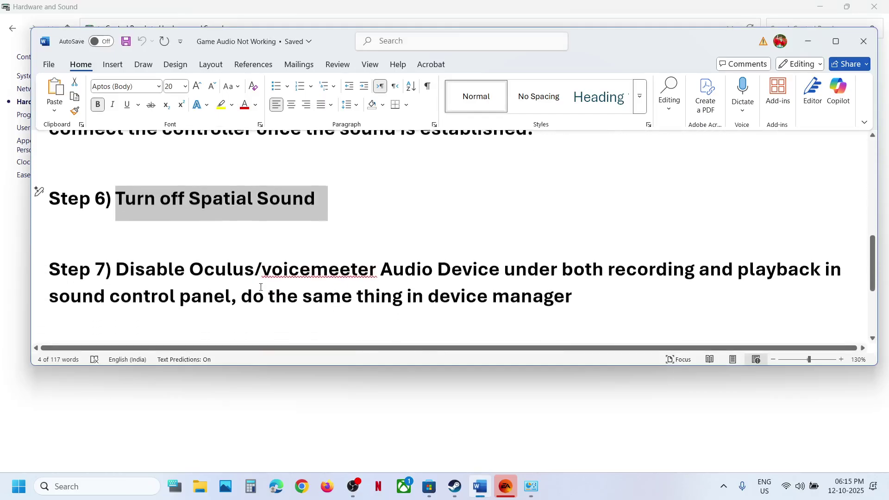
drag(116, 268, 254, 270)
drag(330, 281, 190, 297)
click(331, 440)
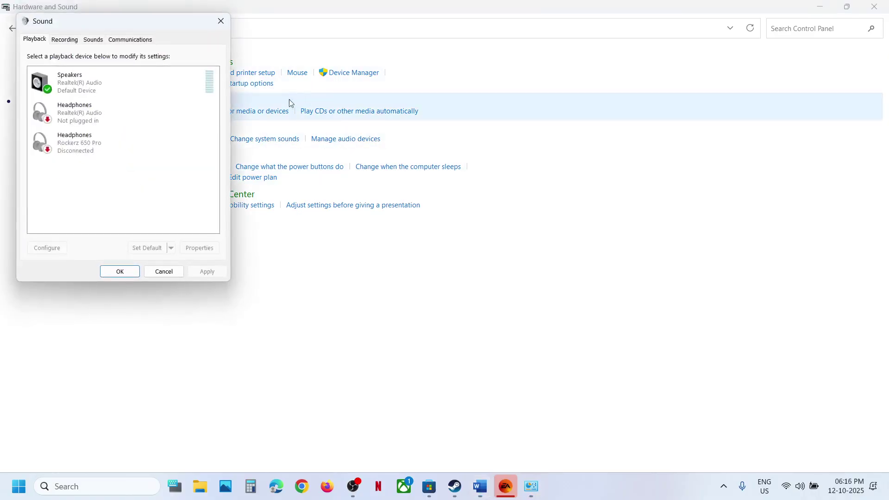
drag(132, 28, 428, 162)
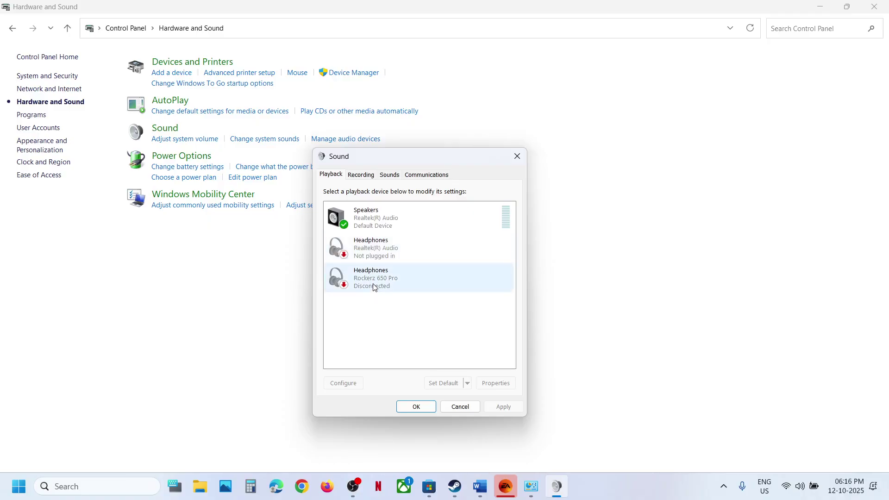
right_click(370, 254)
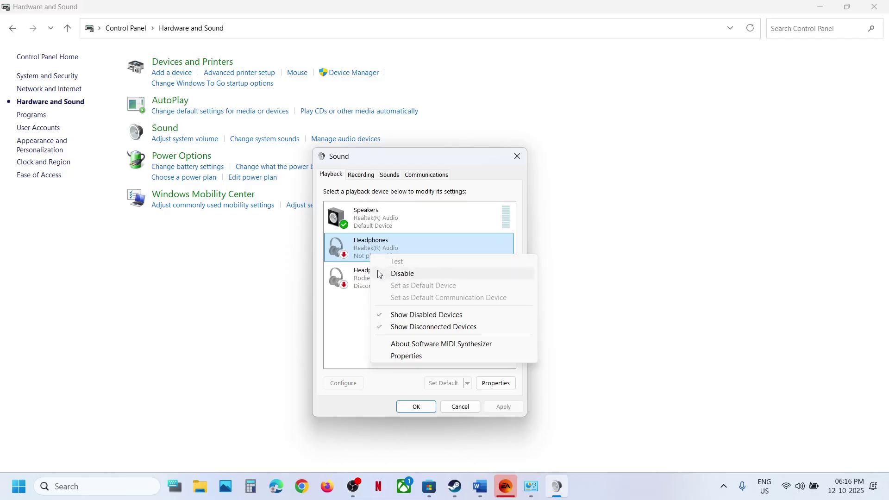
click(360, 319)
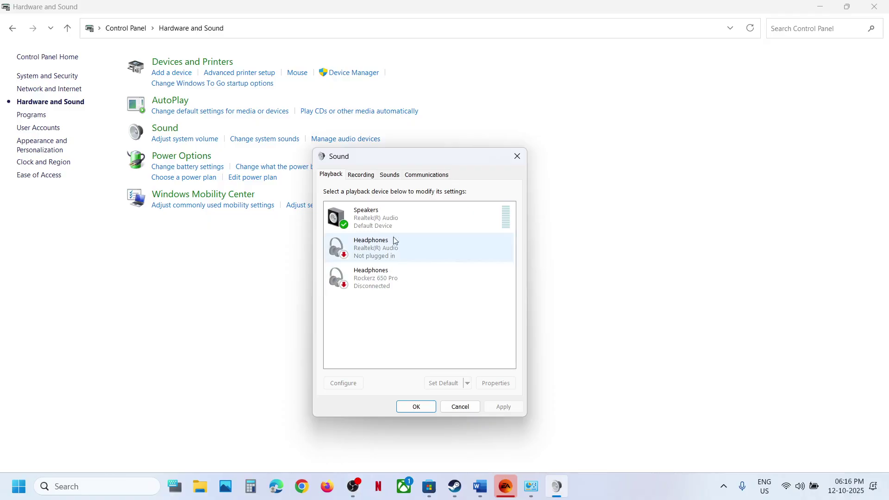
click(375, 224)
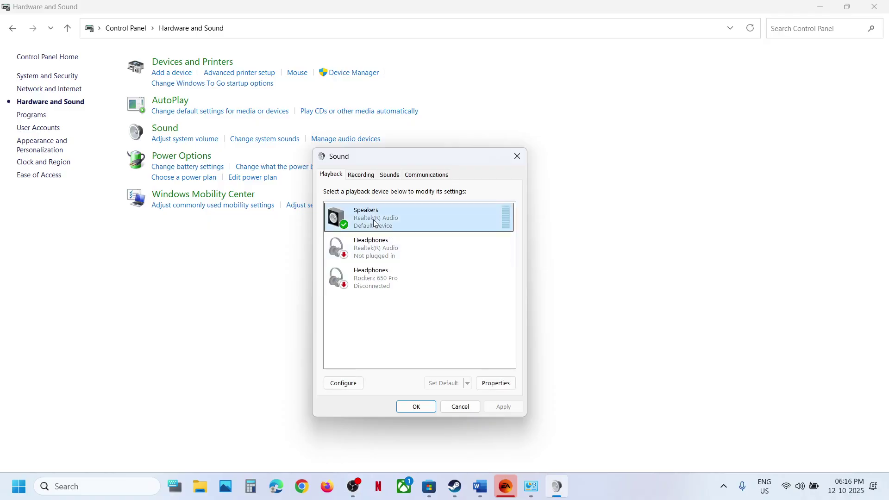
click(364, 180)
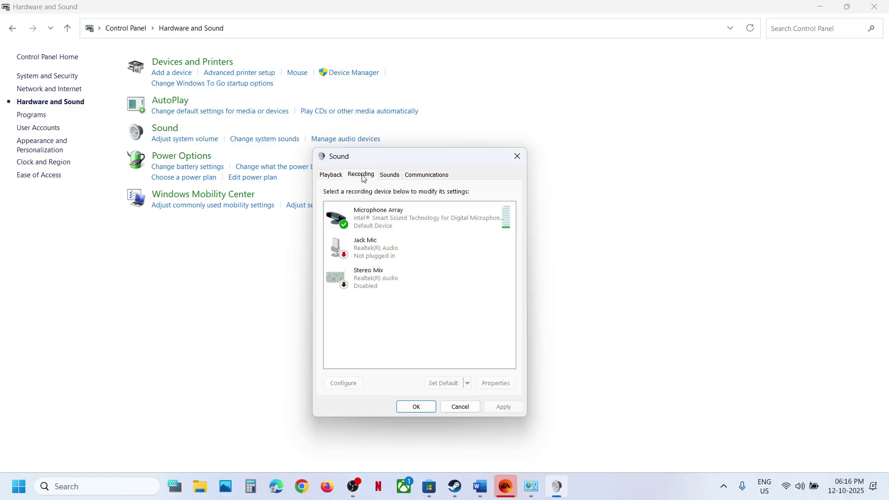
right_click(369, 287)
click(345, 288)
click(331, 175)
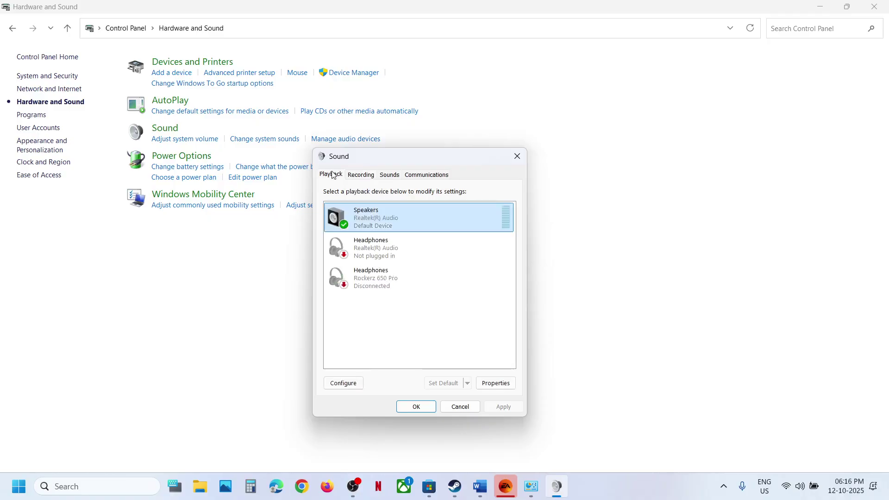
click(518, 156)
click(480, 487)
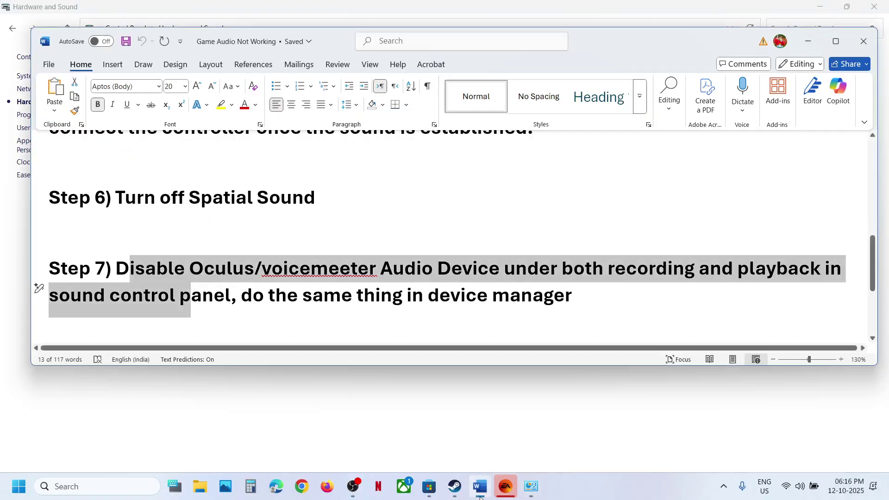
drag(296, 303, 395, 367)
click(235, 471)
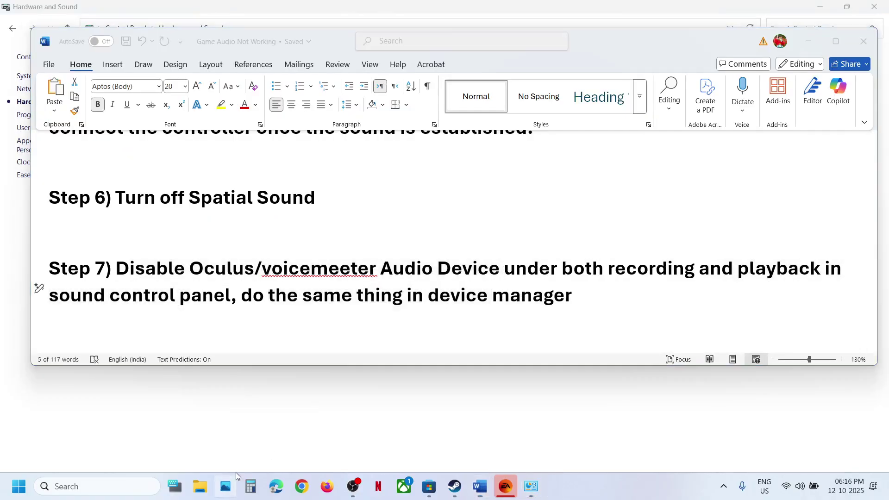
right_click(19, 486)
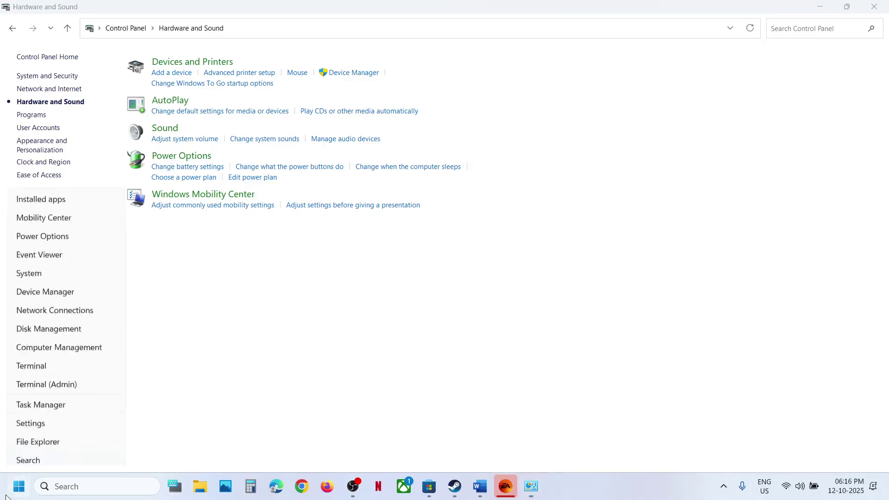
click(44, 230)
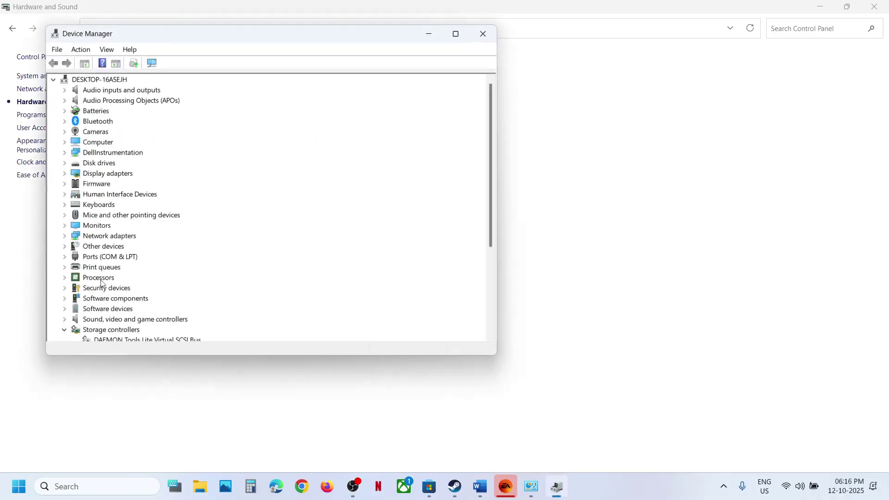
click(65, 321)
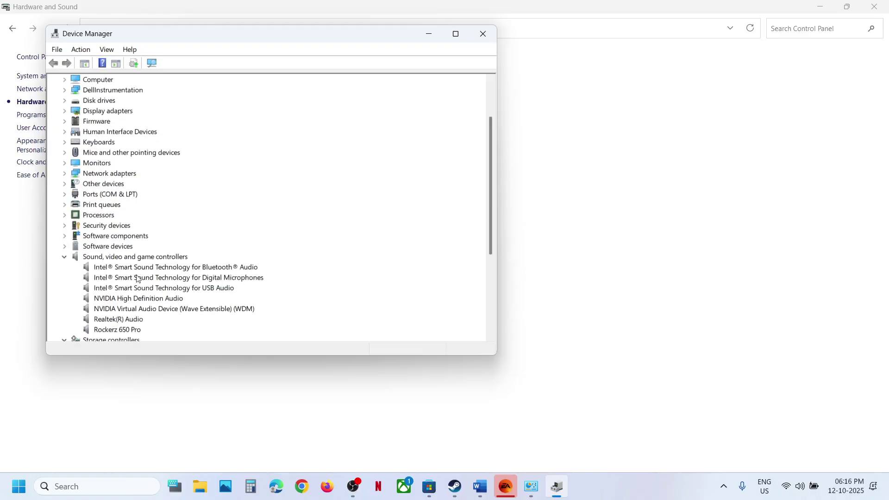
click(119, 321)
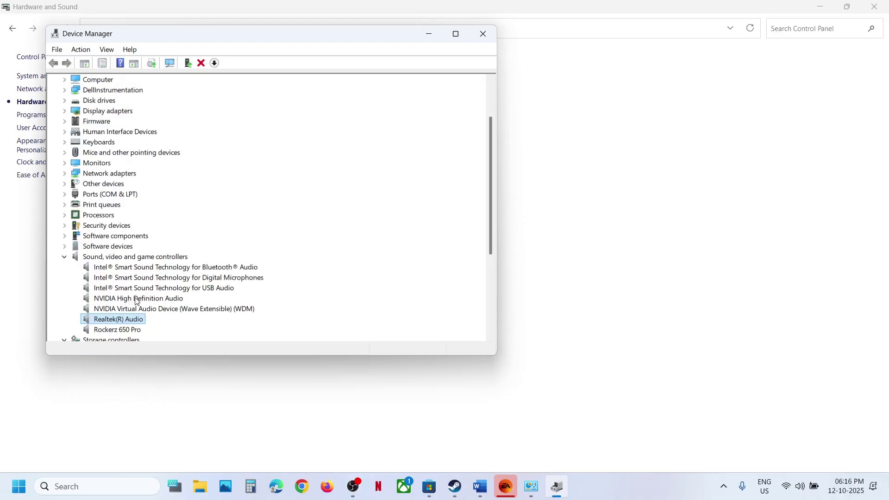
right_click(136, 290)
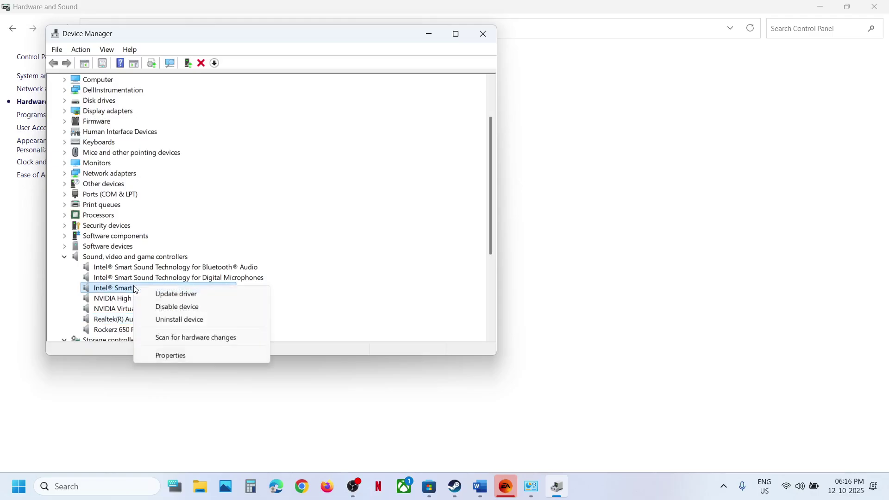
click(105, 314)
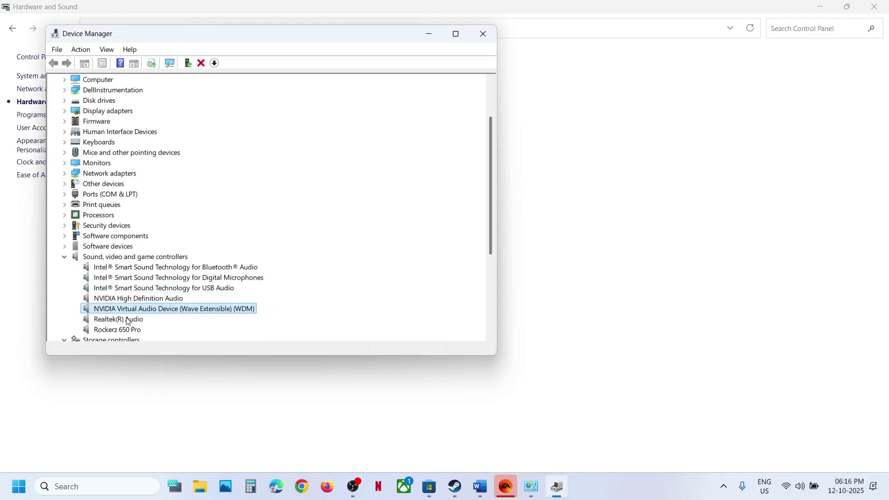
click(116, 320)
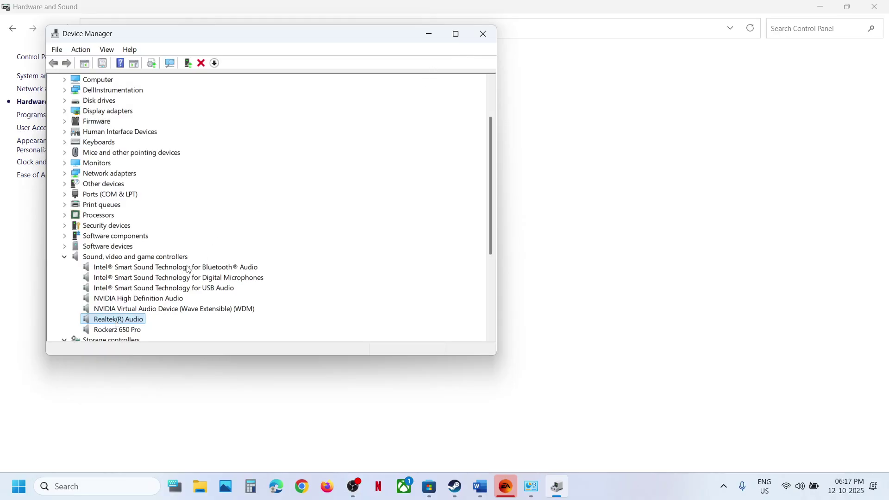
Step: Close Device Manager and copy Step 8's shell::: command from the guide
click(482, 33)
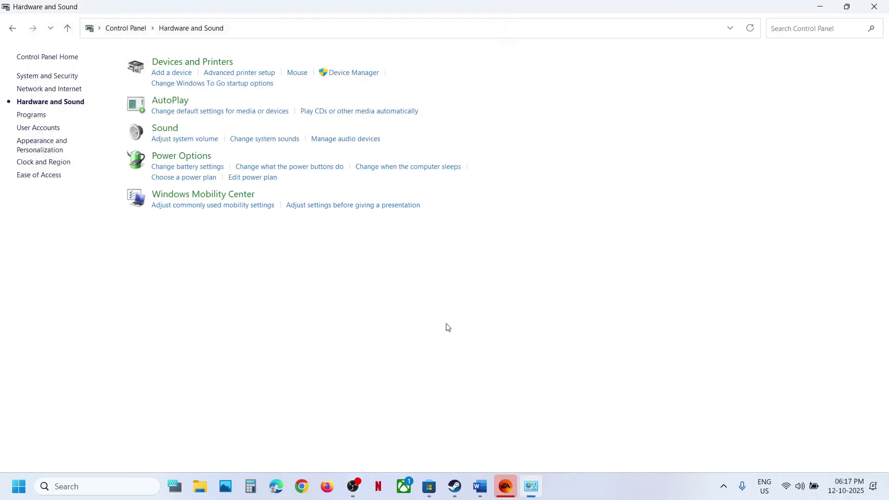
click(480, 486)
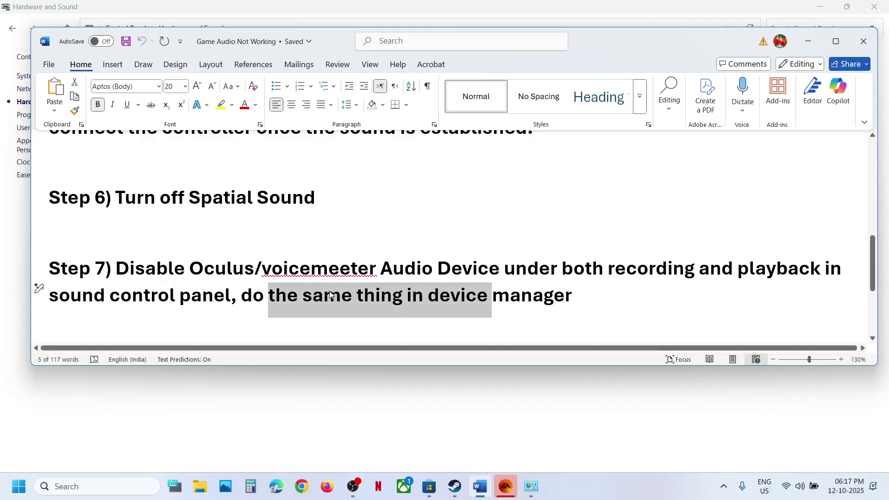
scroll(330, 291, down, 1)
scroll(417, 294, down, 1)
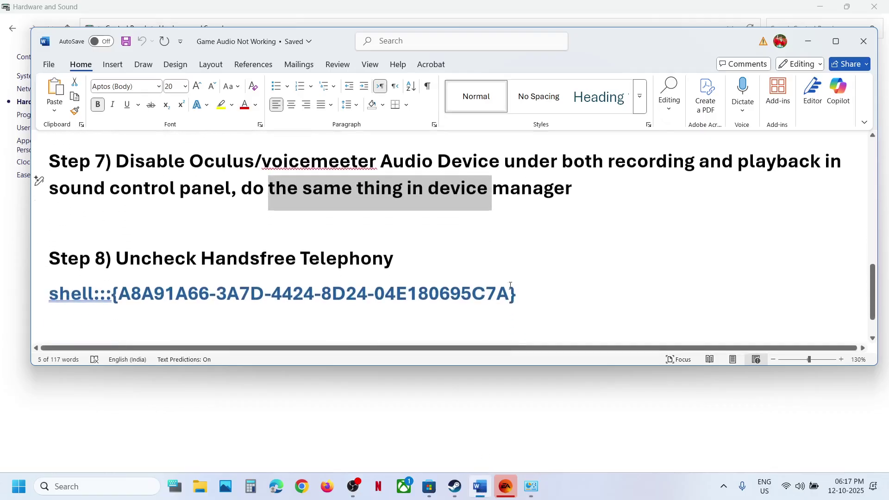
drag(526, 297, 61, 303)
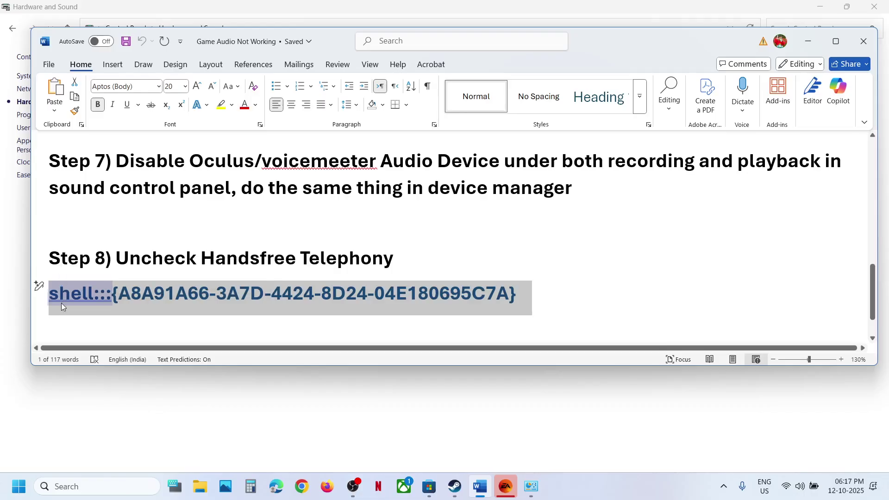
Step: Paste the shell::: command into Run and execute it to open Devices and Printers
click(93, 486)
text(run)
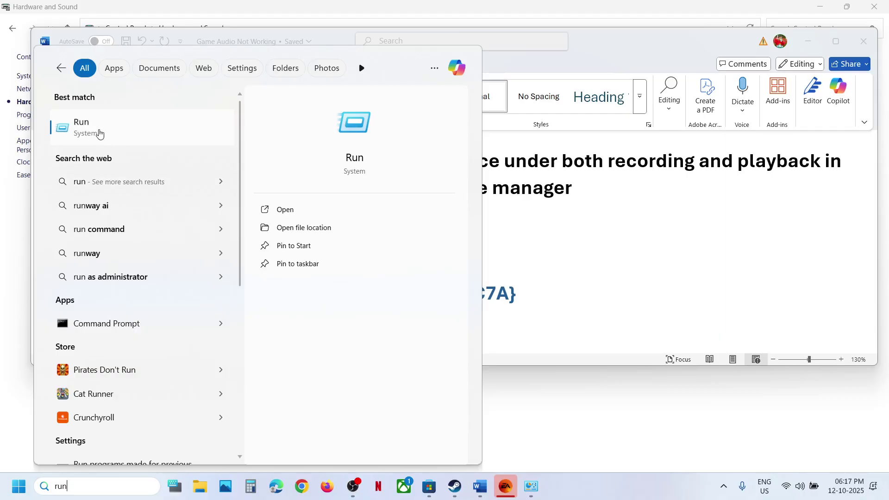
click(100, 134)
text(shell:::{A8A91A66-3A7D-4424-8D24-04E180695C7A})
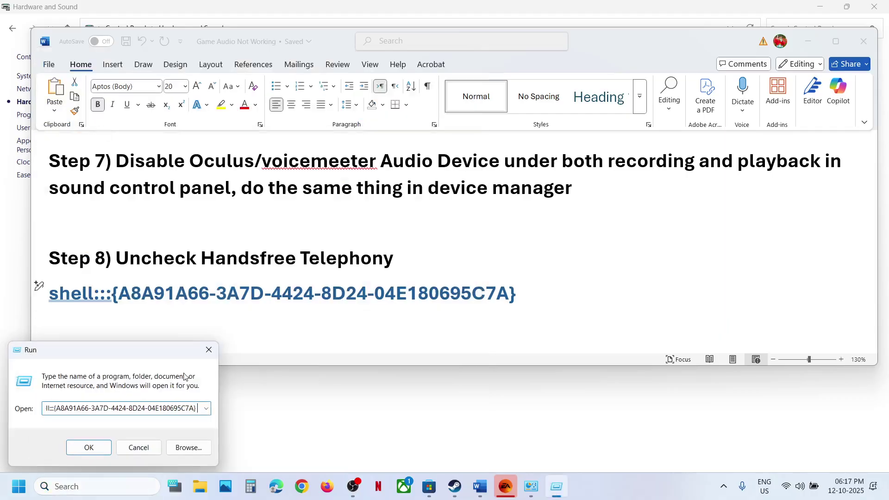
click(97, 445)
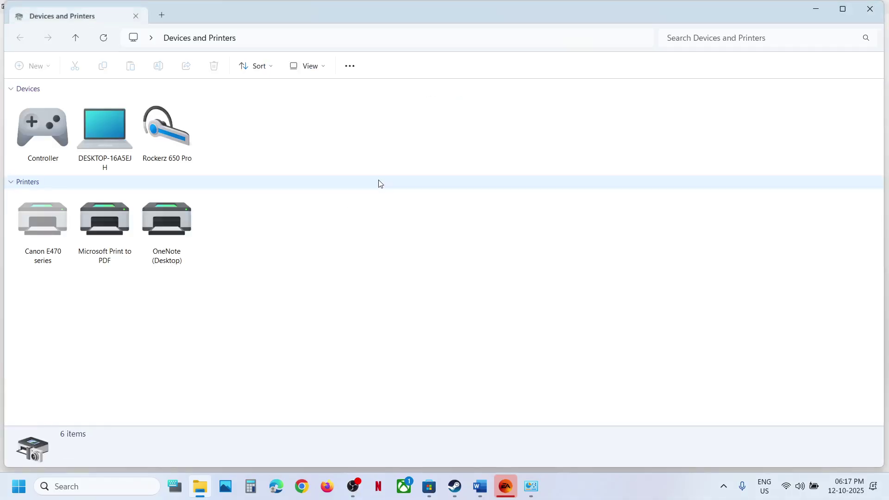
Step: Uncheck Handsfree Telephony in the Rockerz 650 Pro's Services tab, apply, and close with OK
click(177, 134)
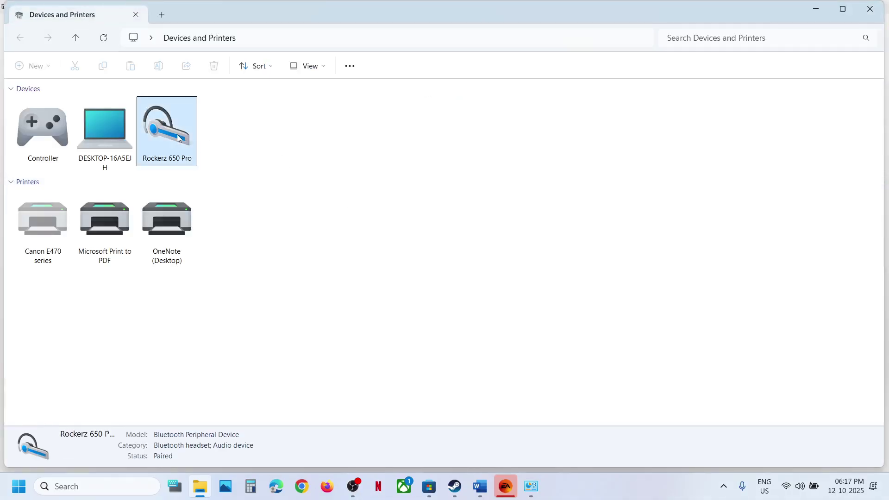
right_click(177, 134)
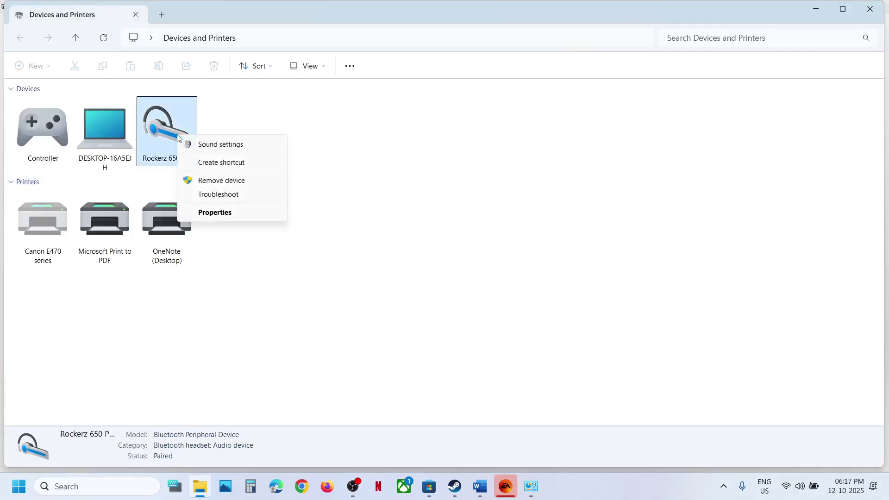
click(214, 213)
click(267, 163)
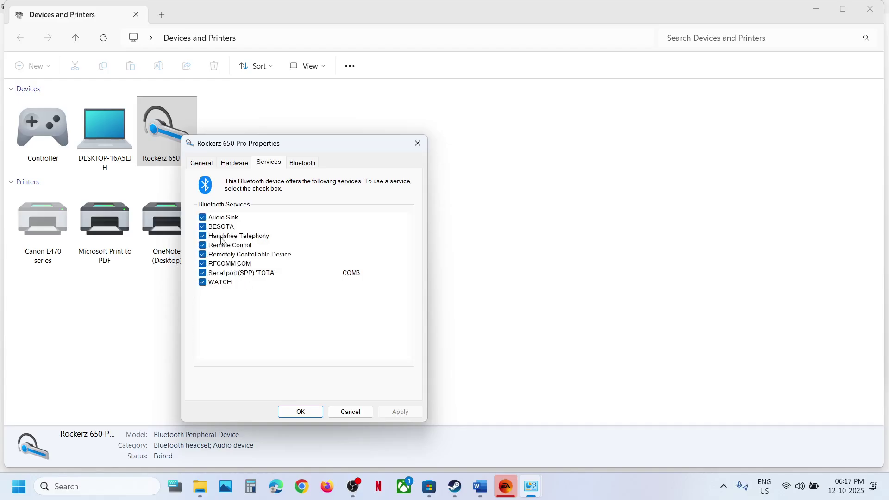
click(202, 237)
click(396, 410)
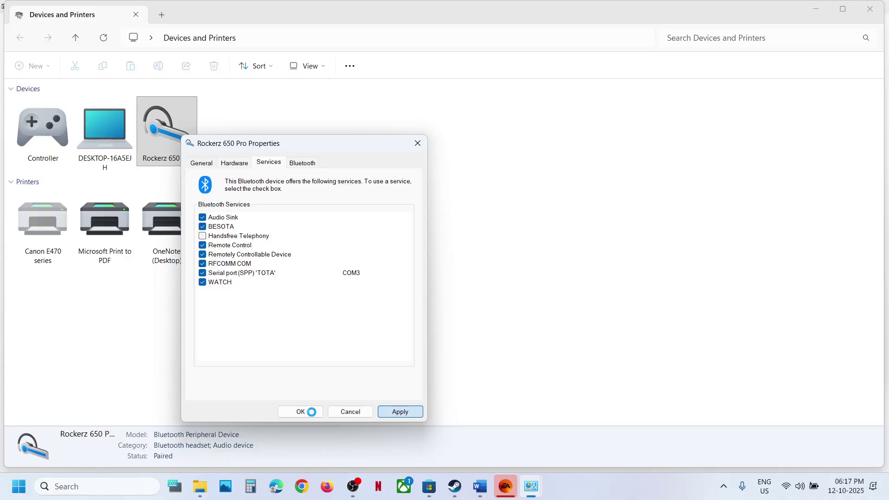
click(311, 412)
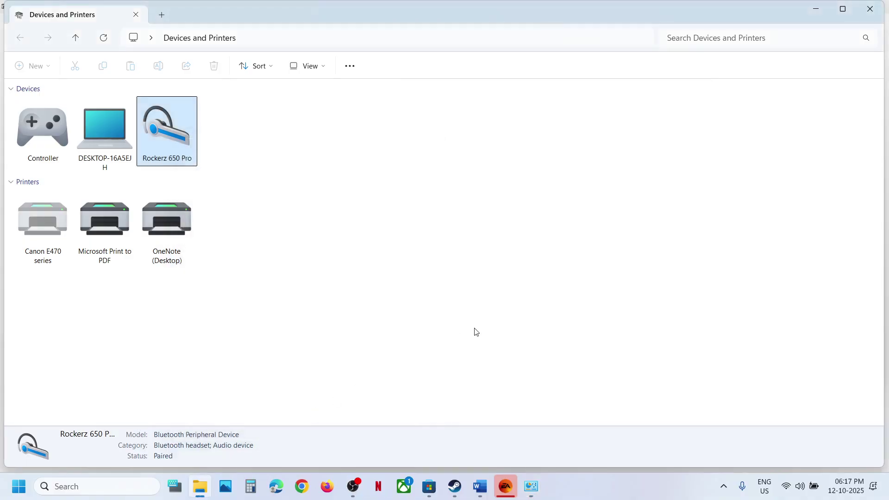
Step: Find Step 9, 'Verify the game files', in the guide and bring up Steam's Battlefield 6 page
click(472, 488)
scroll(259, 263, down, 2)
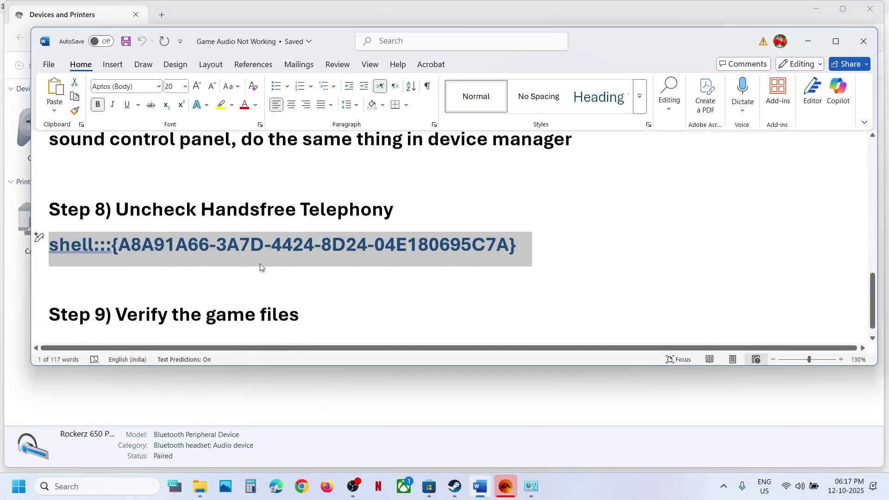
scroll(260, 264, up, 1)
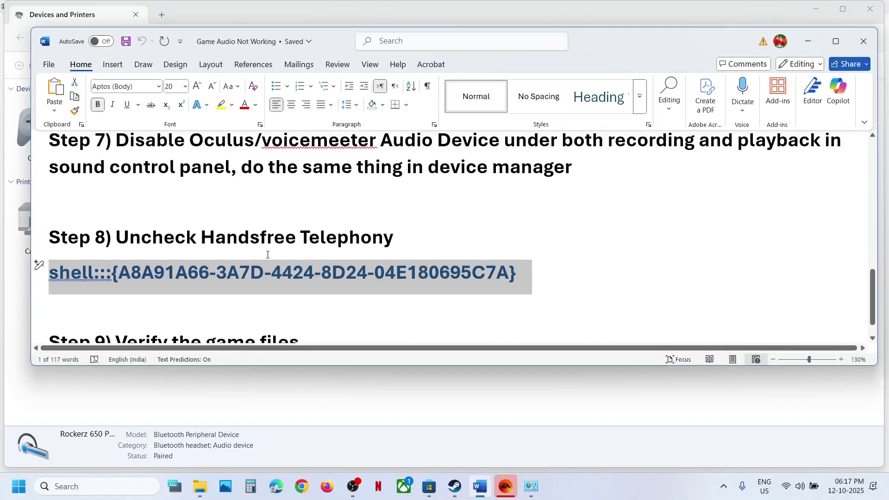
scroll(245, 279, down, 1)
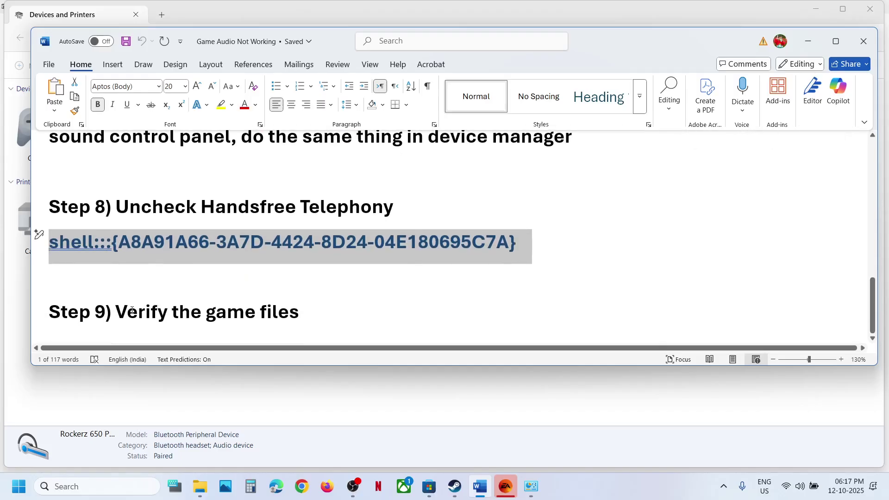
drag(132, 310, 342, 324)
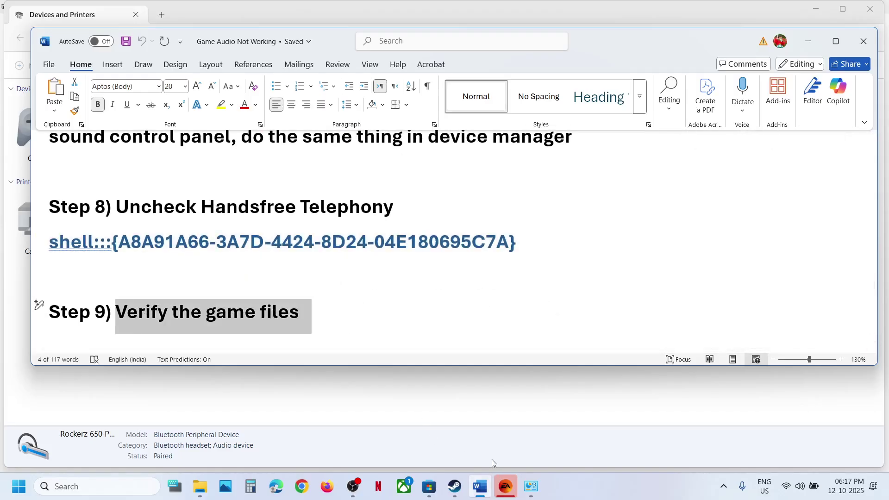
click(455, 486)
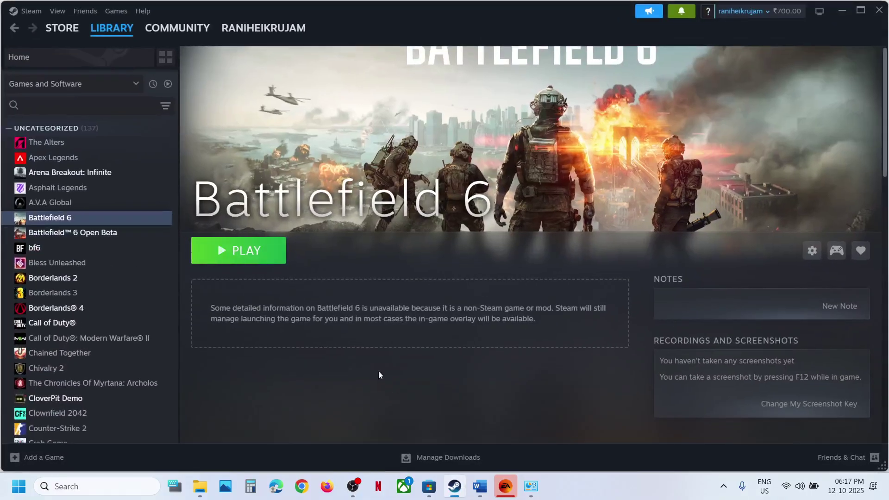
Step: Show Battlefield 6's MANAGE options, including Repair, in the EA app, then minimize it
click(506, 486)
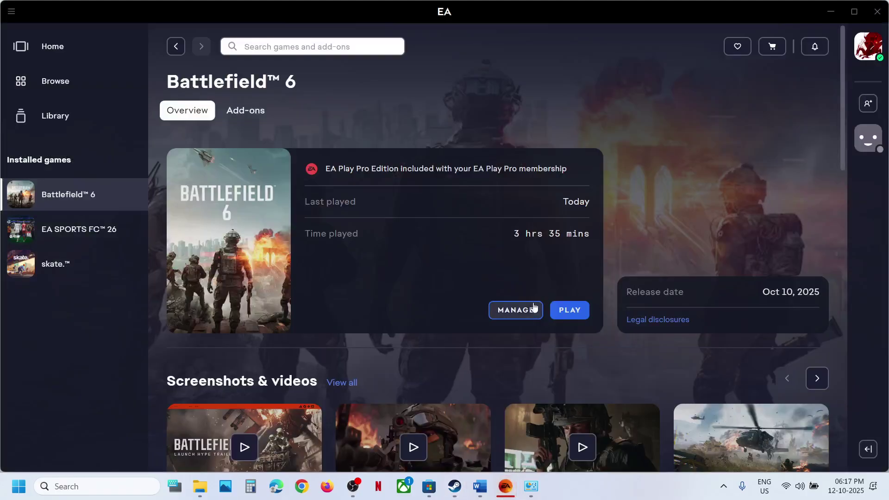
click(521, 312)
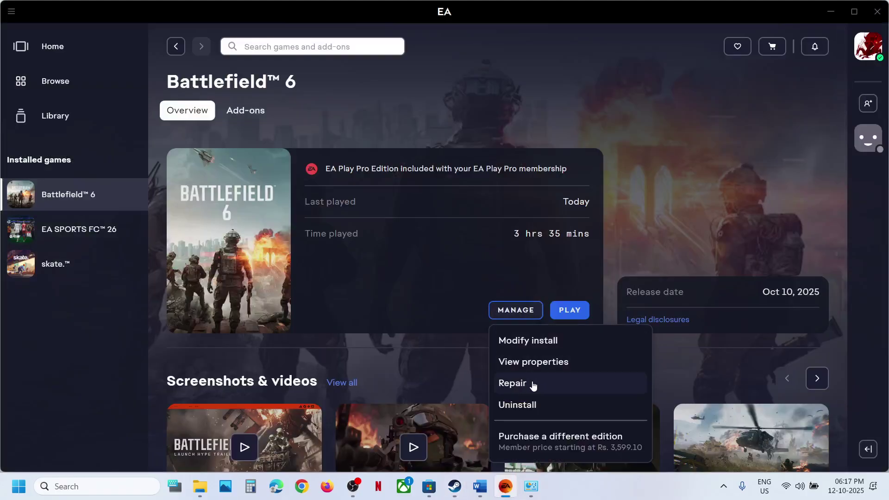
click(838, 11)
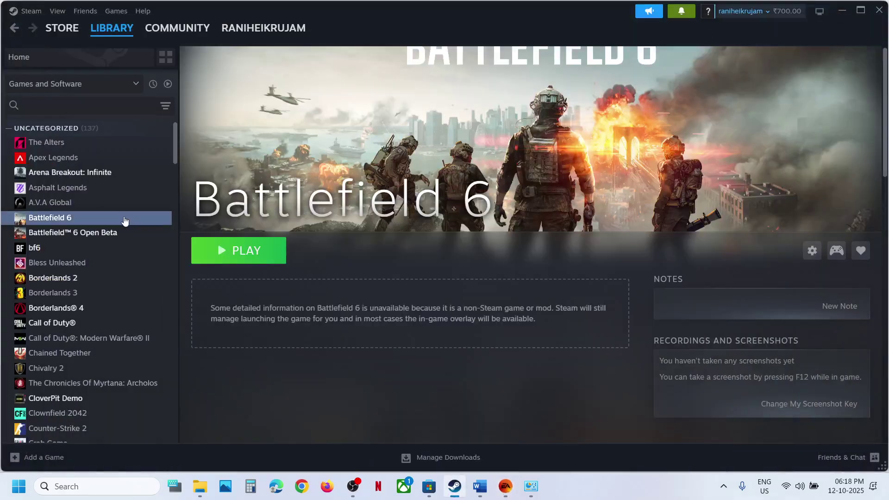
Step: Open Battlefield 6's Steam properties, then close them
right_click(93, 216)
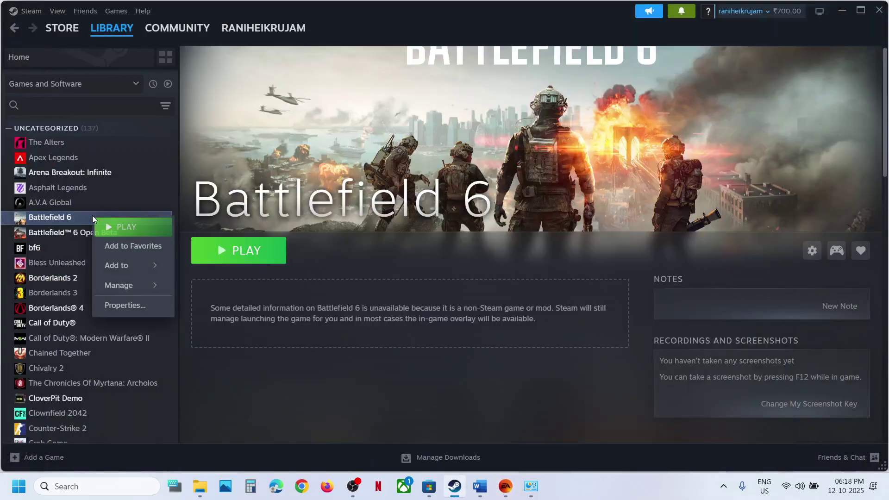
click(136, 303)
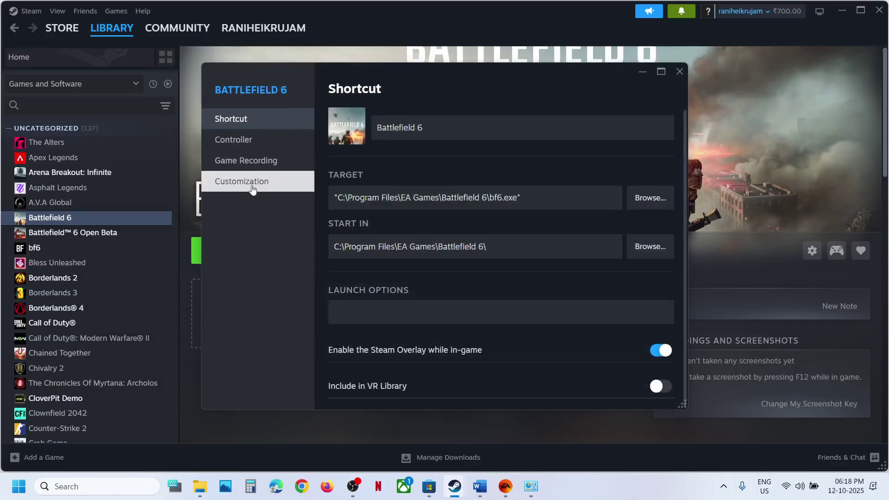
click(679, 71)
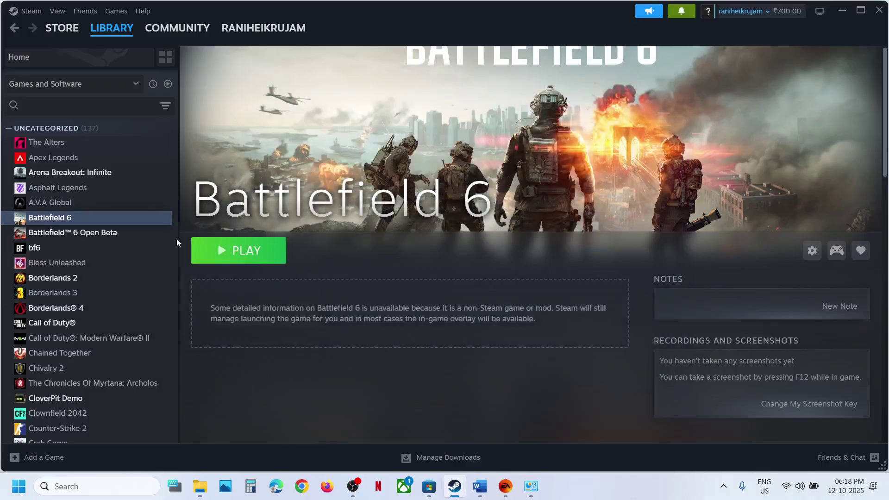
Step: From Library Home, view Little Nightmares III's Installed Files properties with the verify-integrity option, then close them
click(113, 36)
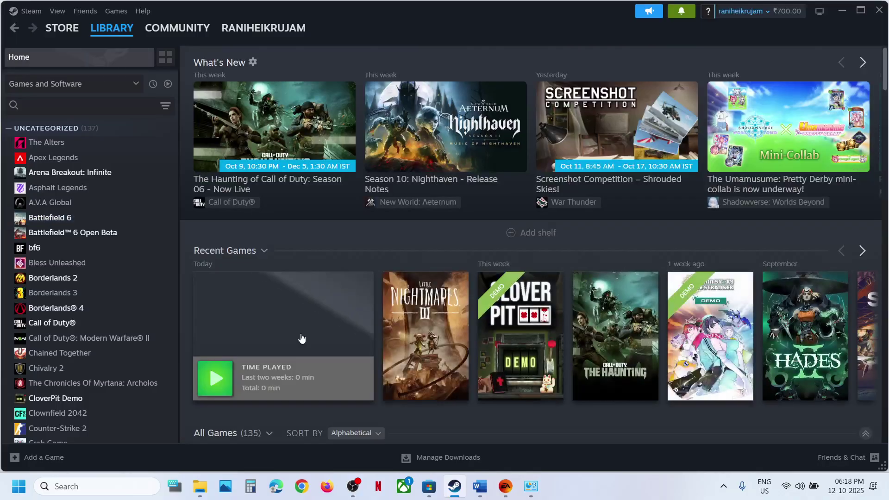
click(413, 304)
right_click(70, 283)
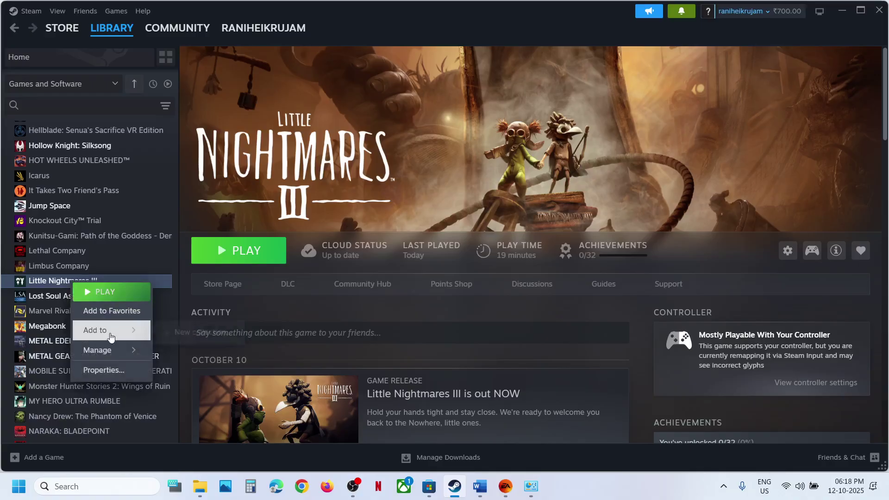
click(103, 370)
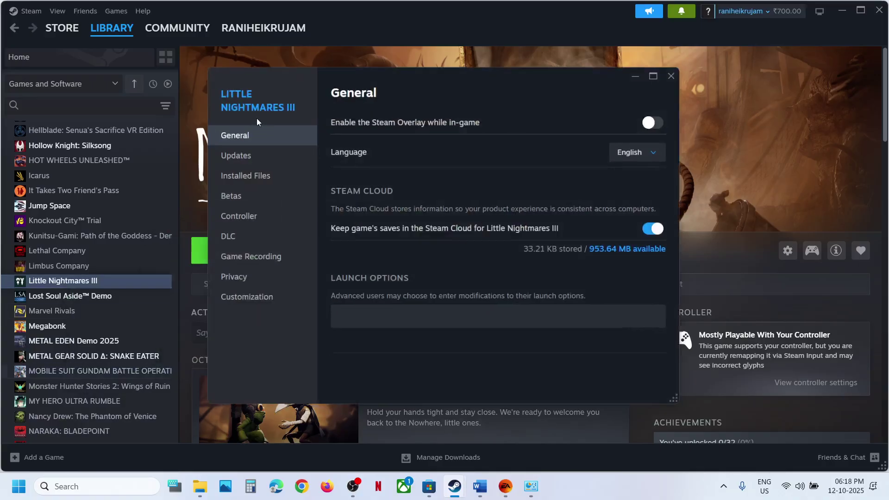
click(245, 183)
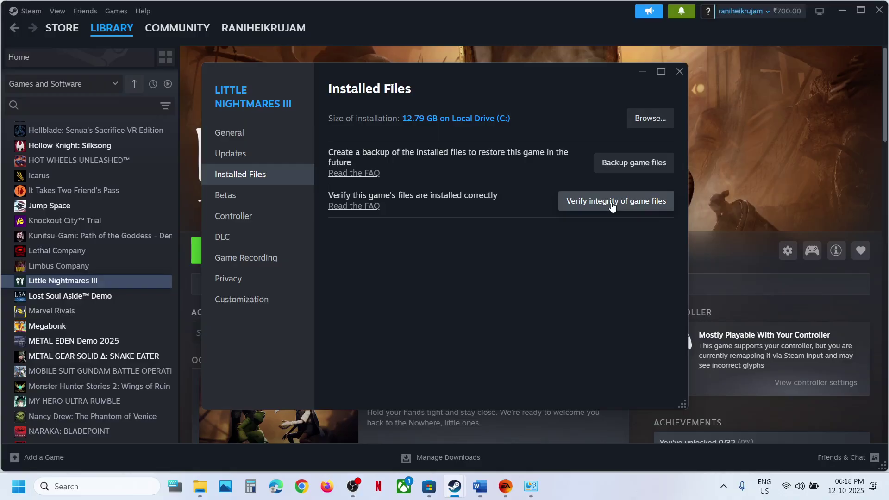
click(680, 71)
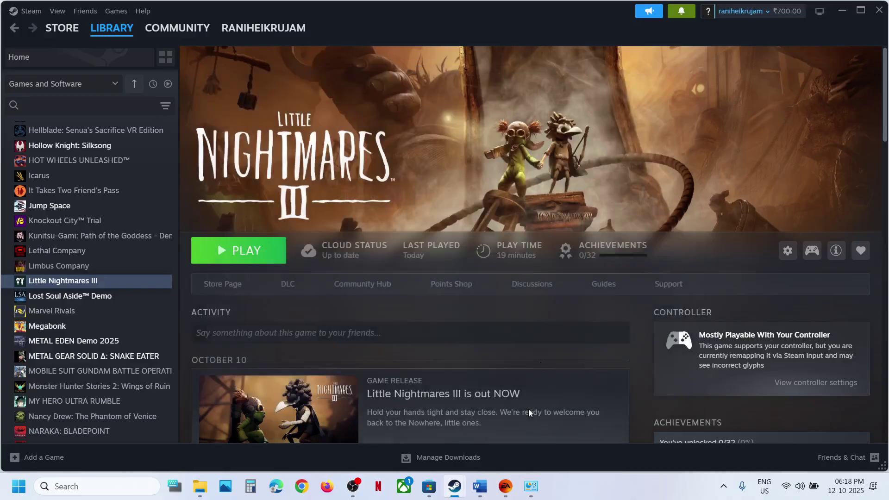
Step: Return to the EA app's Battlefield 6 overview and dismiss the MANAGE install options
click(505, 486)
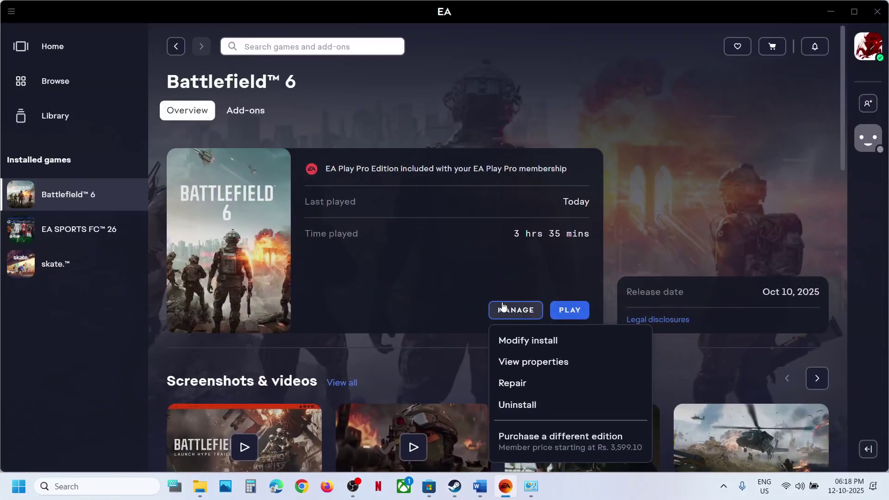
click(396, 251)
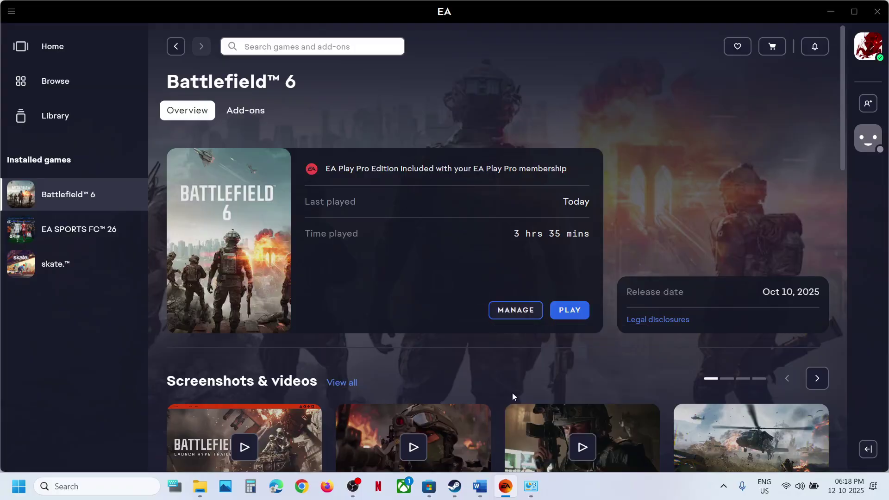
click(621, 485)
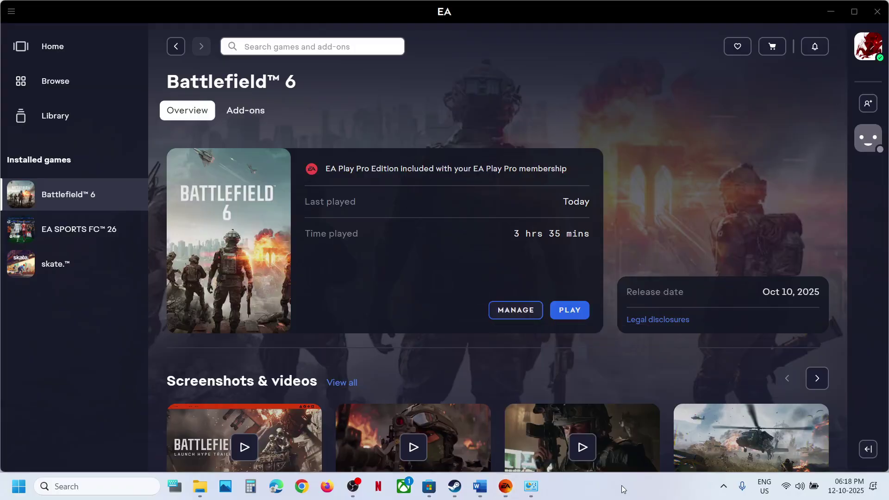